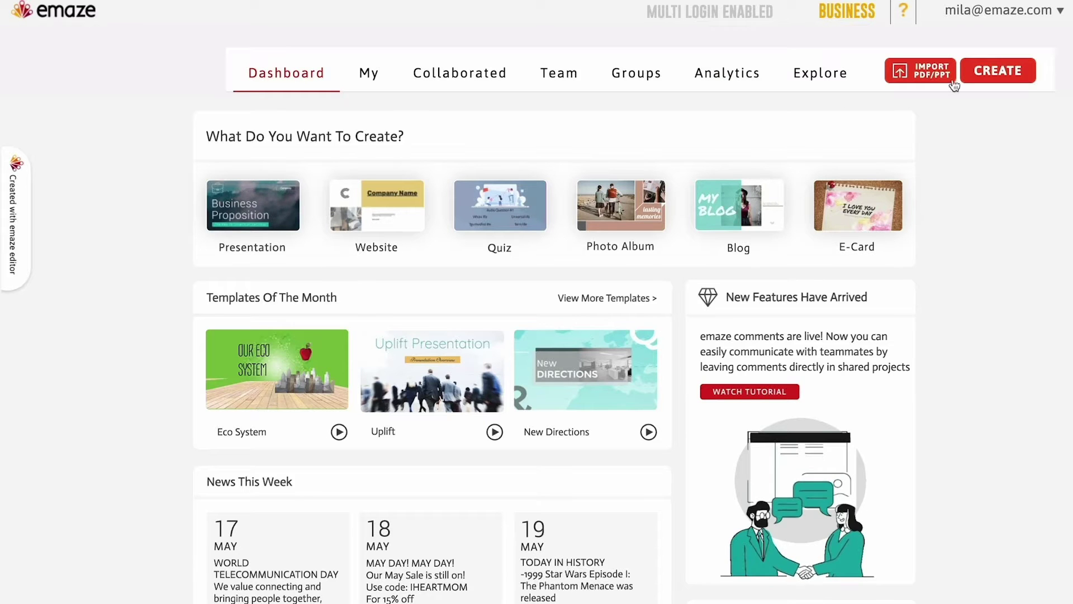
# Create a new presentation from the Education template 'Breaking News' and open it in the editor.
pyautogui.click(996, 69)
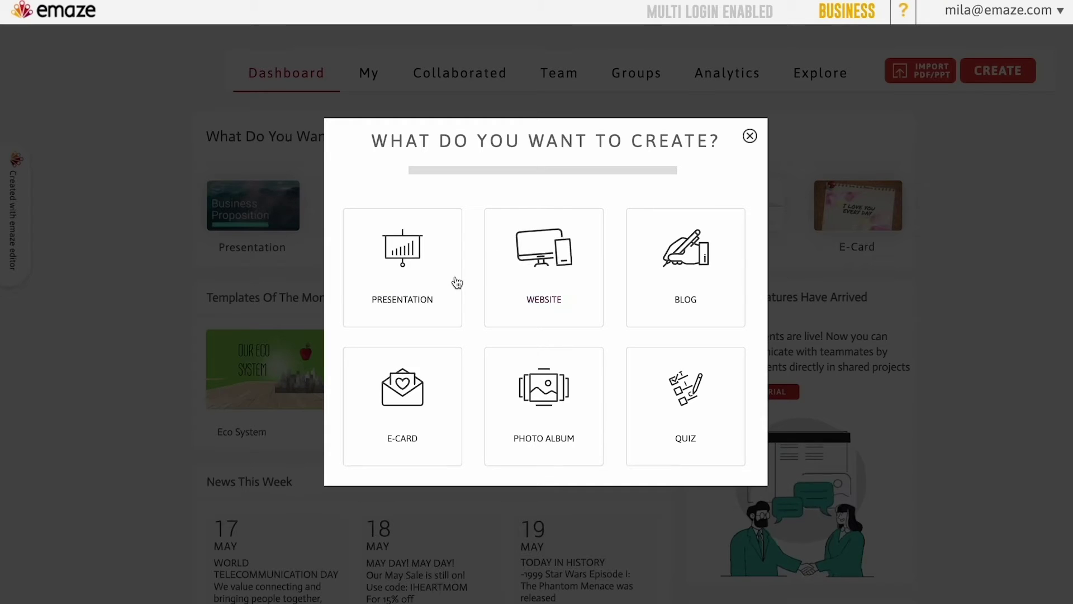
pyautogui.click(402, 274)
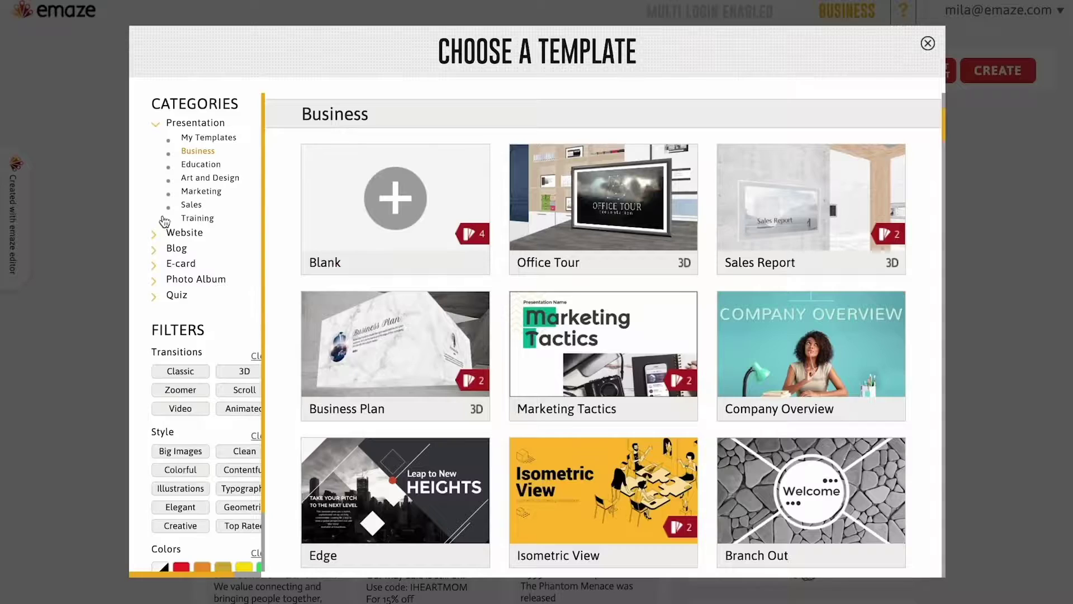
pyautogui.click(199, 164)
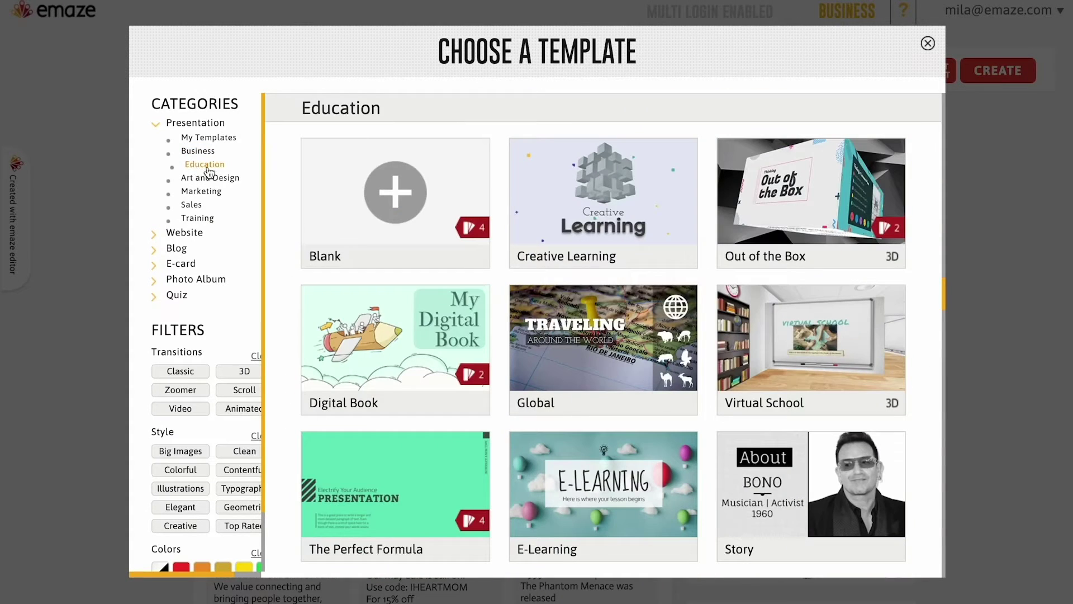
pyautogui.scroll(-10, 286, 269)
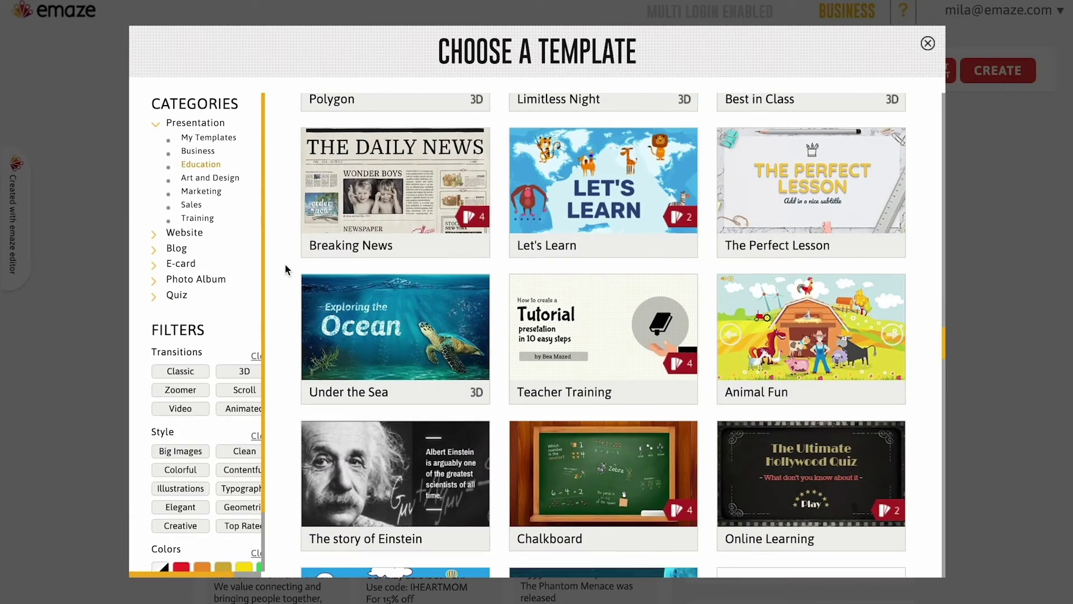
pyautogui.moveTo(357, 203)
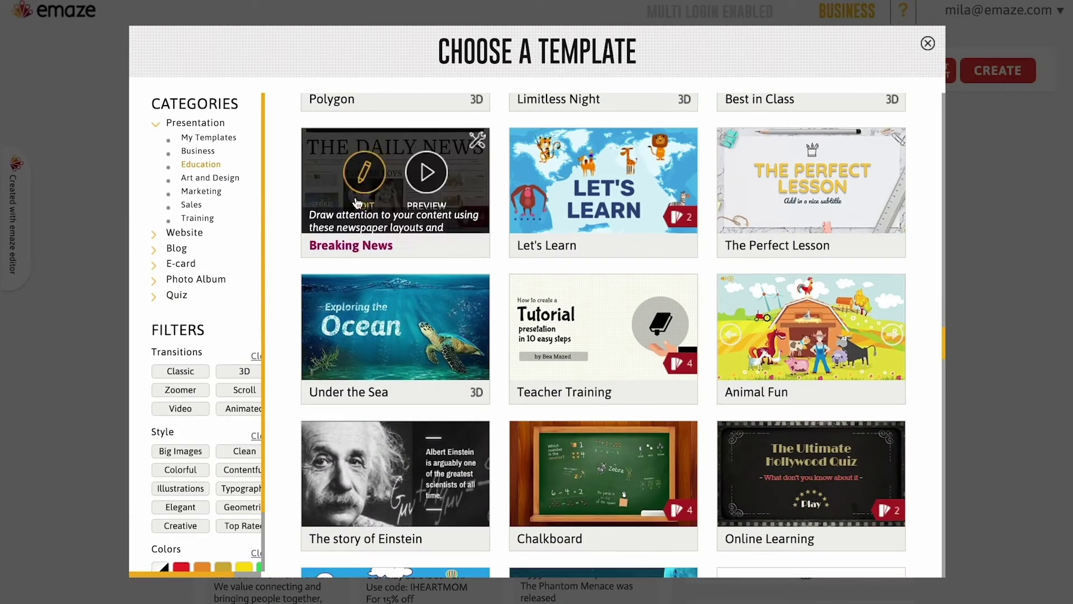
pyautogui.click(428, 173)
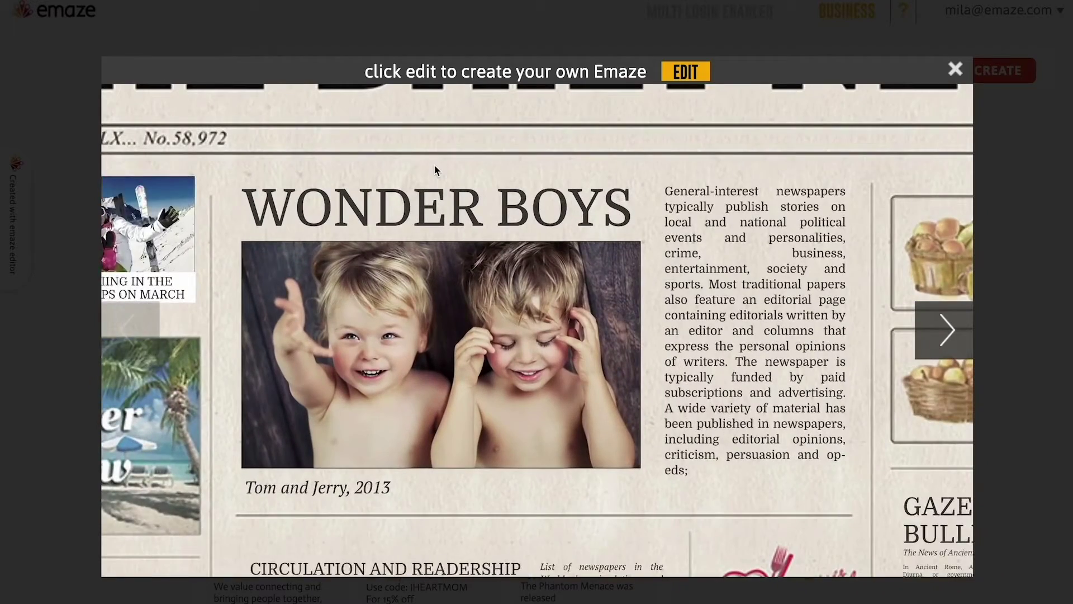
pyautogui.click(693, 71)
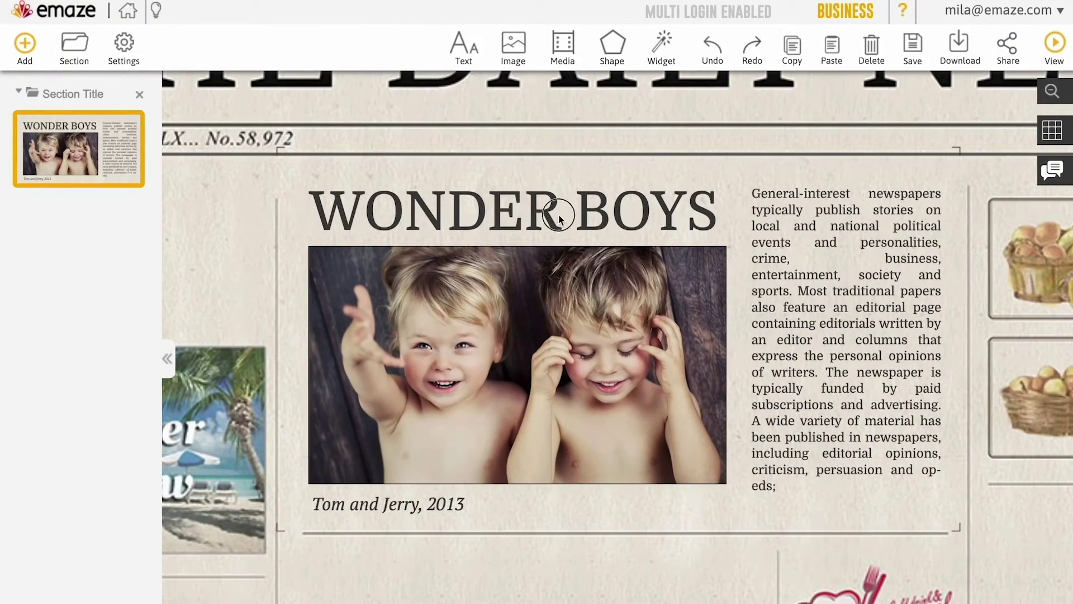
# Change the WONDER BOYS headline to FAKE NEWS and delete the body text through 'of writers.'.
pyautogui.doubleClick(559, 215)
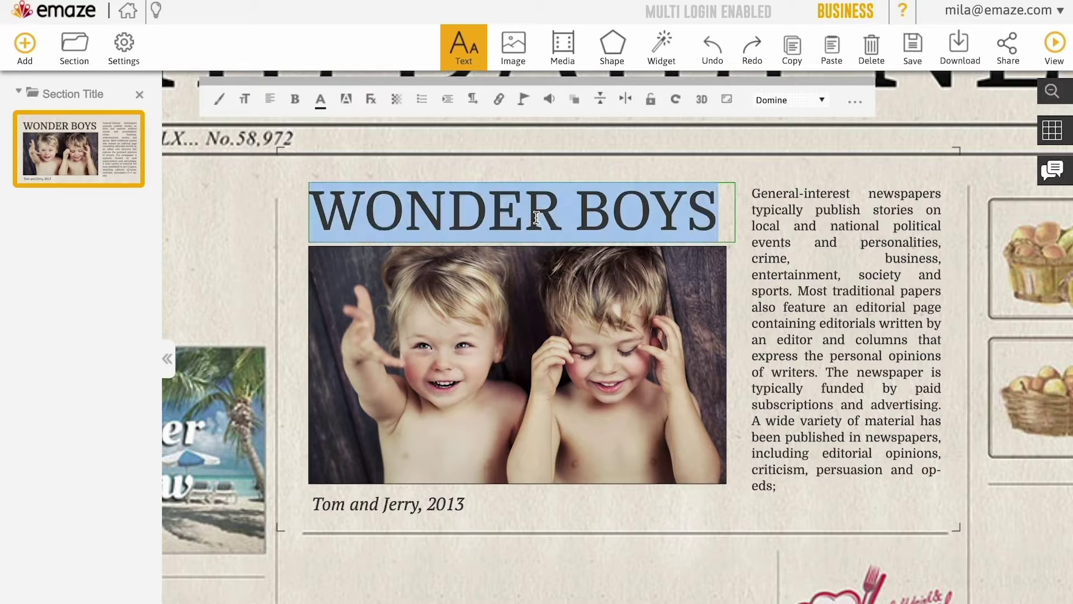
pyautogui.write('FAKE NEWS')
pyautogui.click(806, 284)
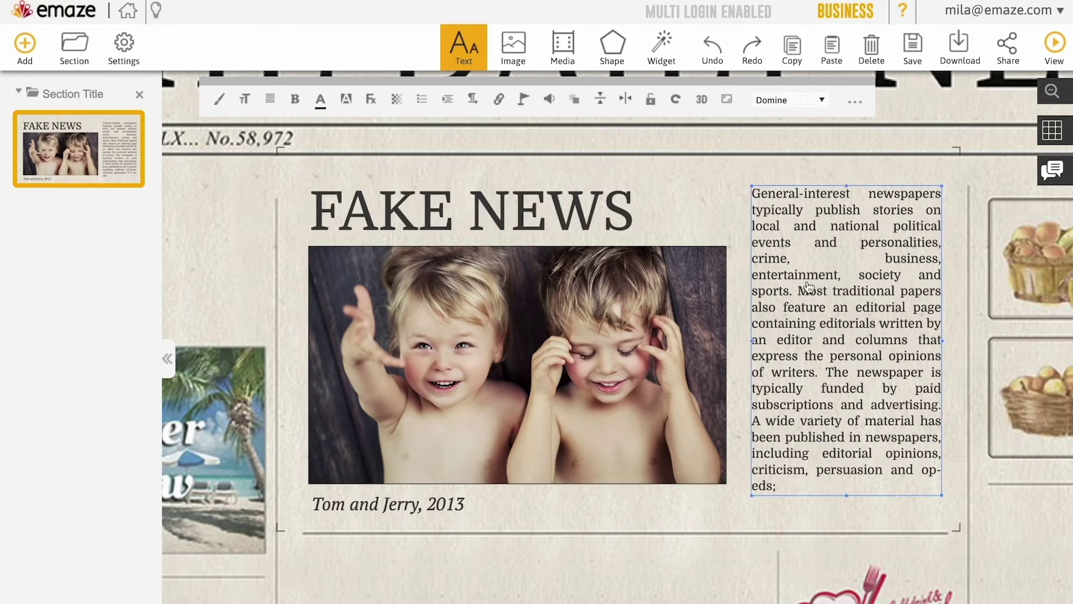
pyautogui.click(826, 373)
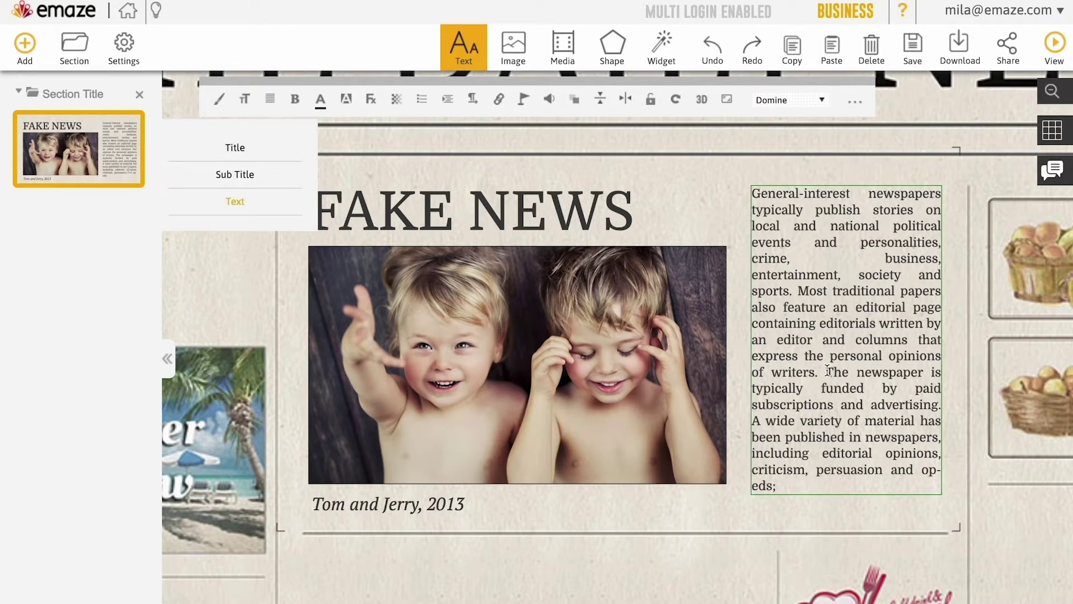
pyautogui.moveTo(826, 373); pyautogui.dragTo(730, 182)
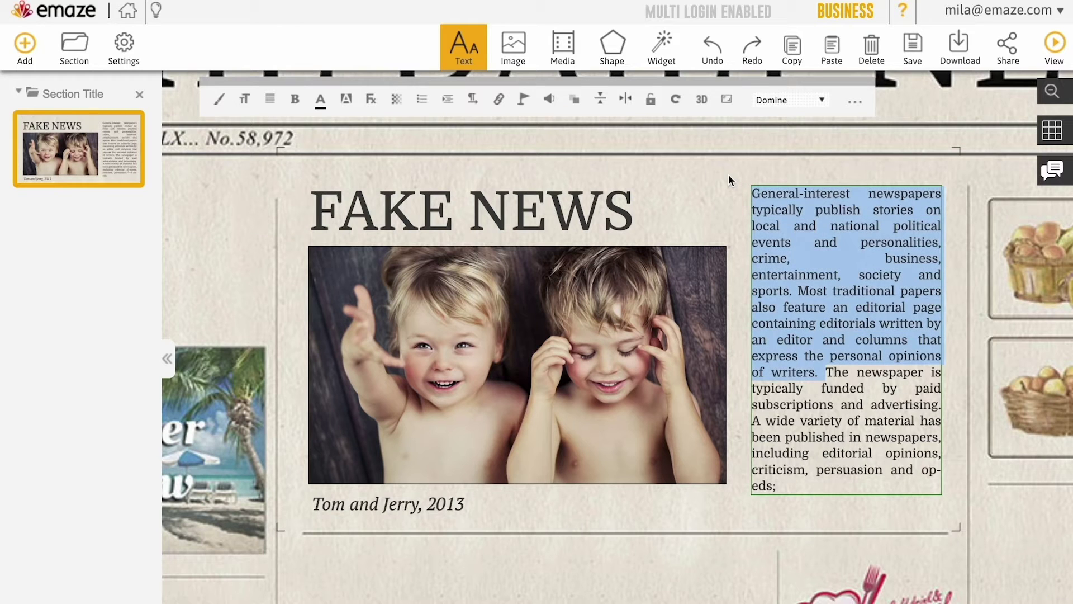
pyautogui.press('Delete')
# Set the remaining body text to size 3 and colour it red.
pyautogui.click(242, 101)
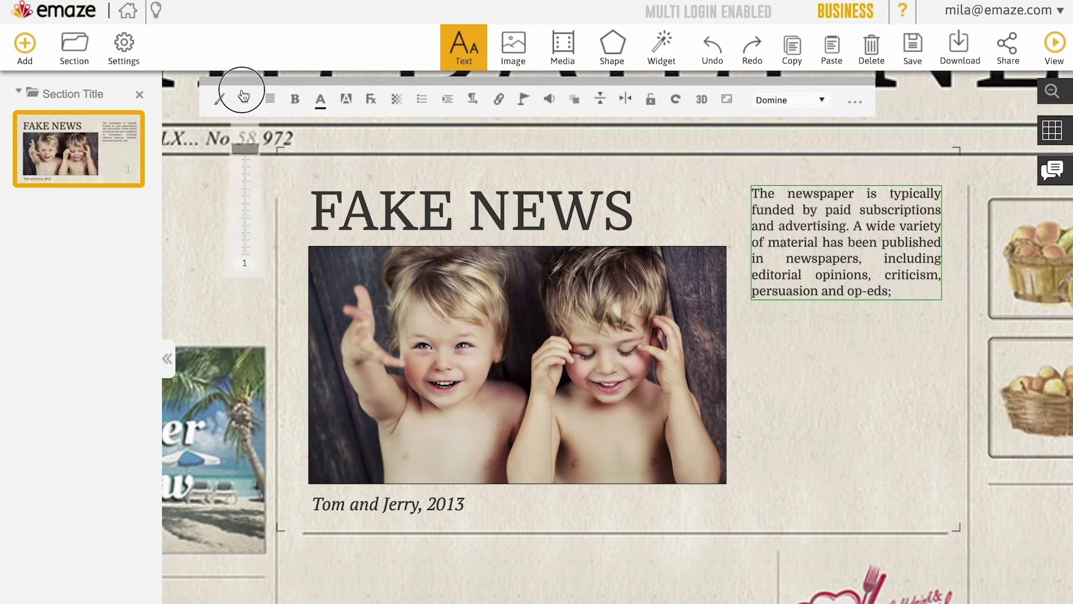
pyautogui.scroll(-2, 248, 151)
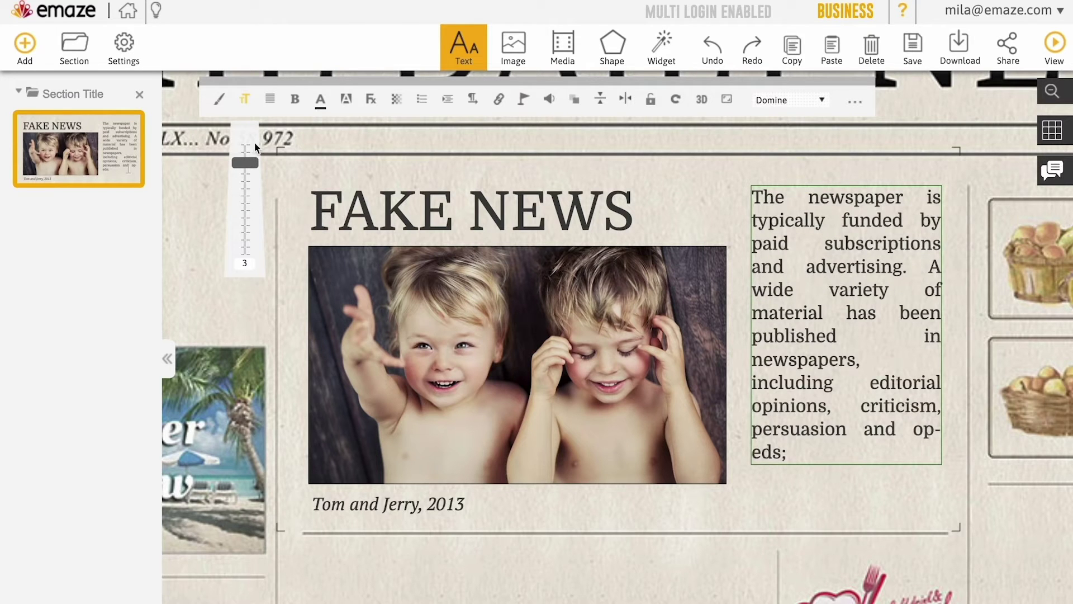
pyautogui.click(321, 101)
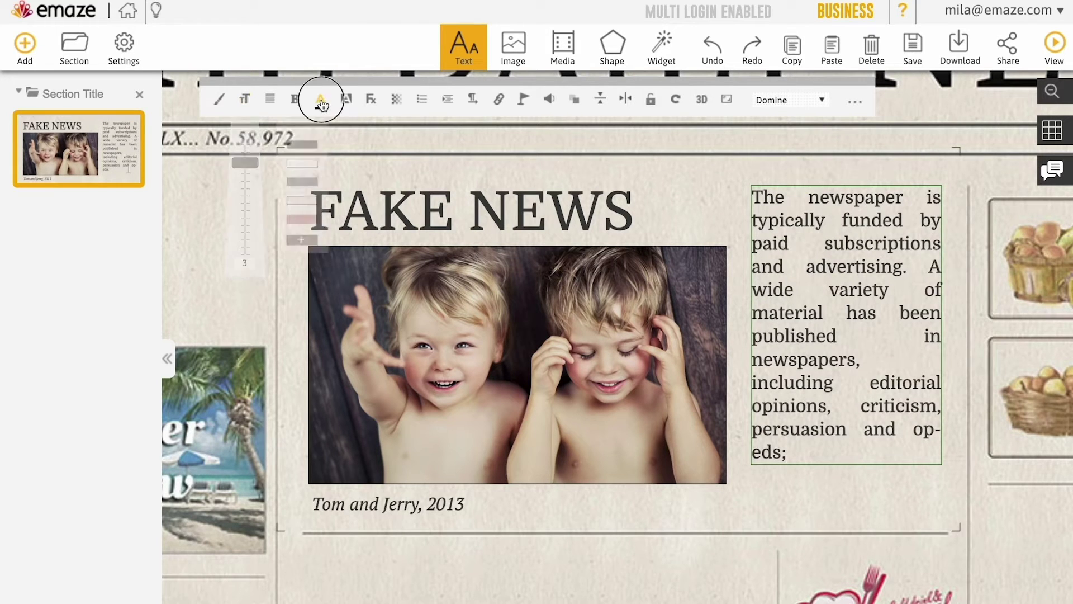
pyautogui.click(306, 220)
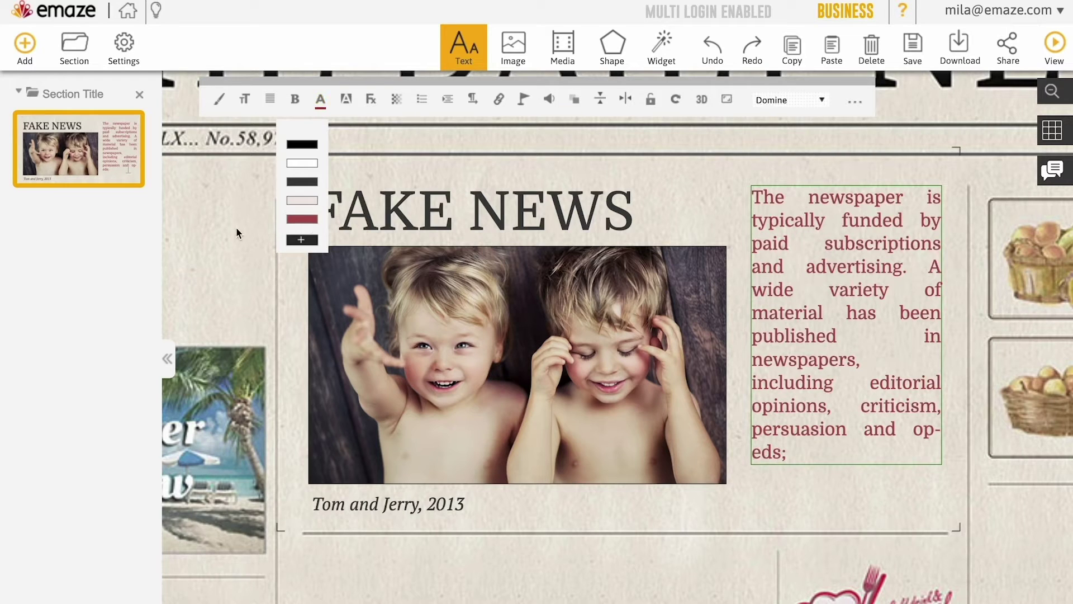
pyautogui.click(217, 235)
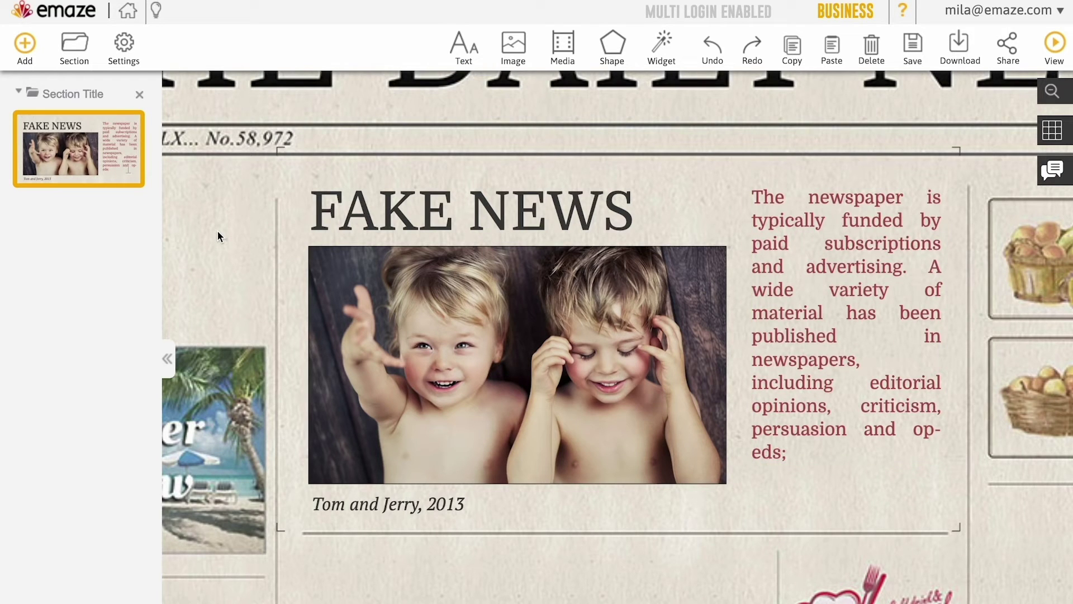
# Add a GAZETTES & BULLETIN slide and replace its fishing photo with Rome.jpg from the computer.
pyautogui.click(25, 40)
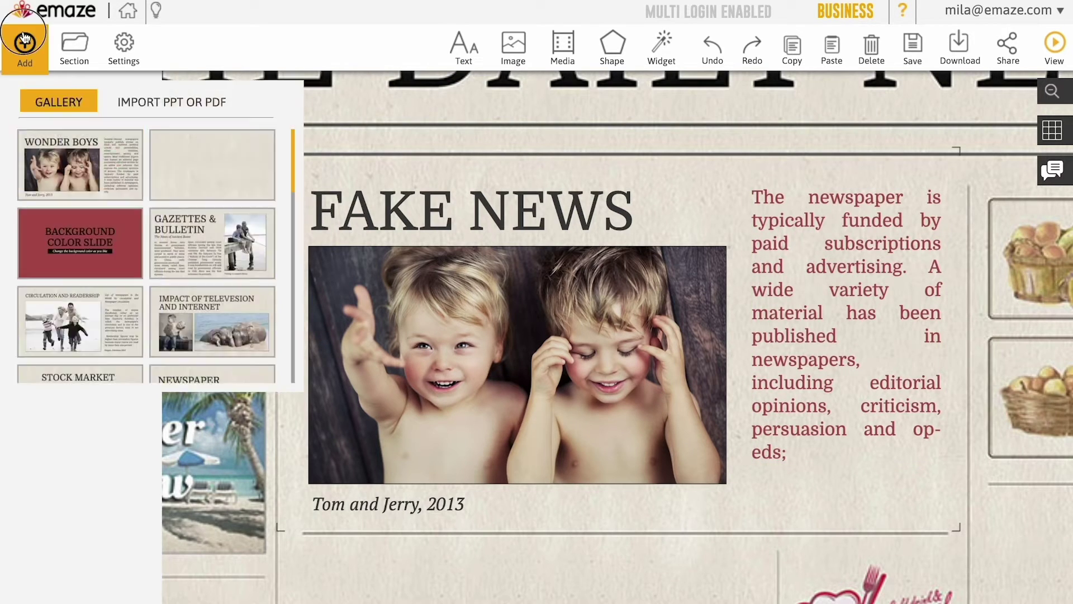
pyautogui.click(186, 244)
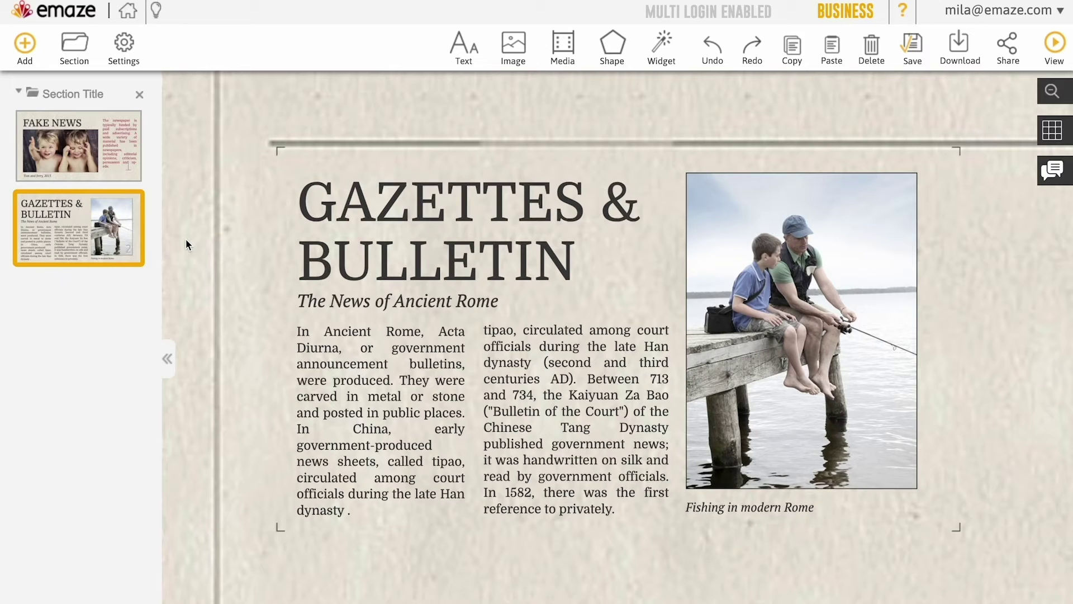
pyautogui.click(753, 316)
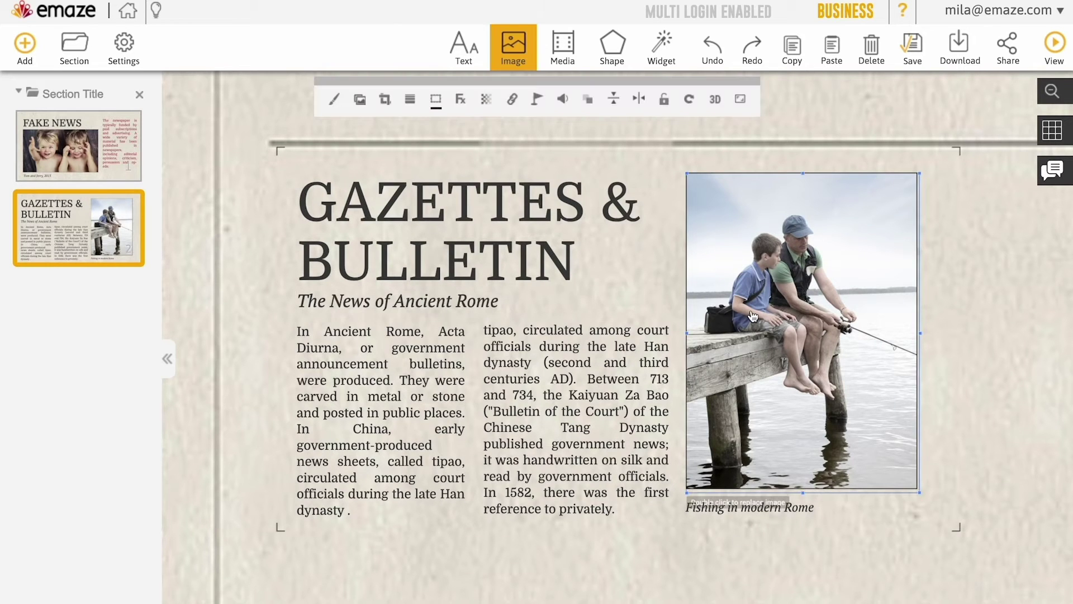
pyautogui.doubleClick(753, 317)
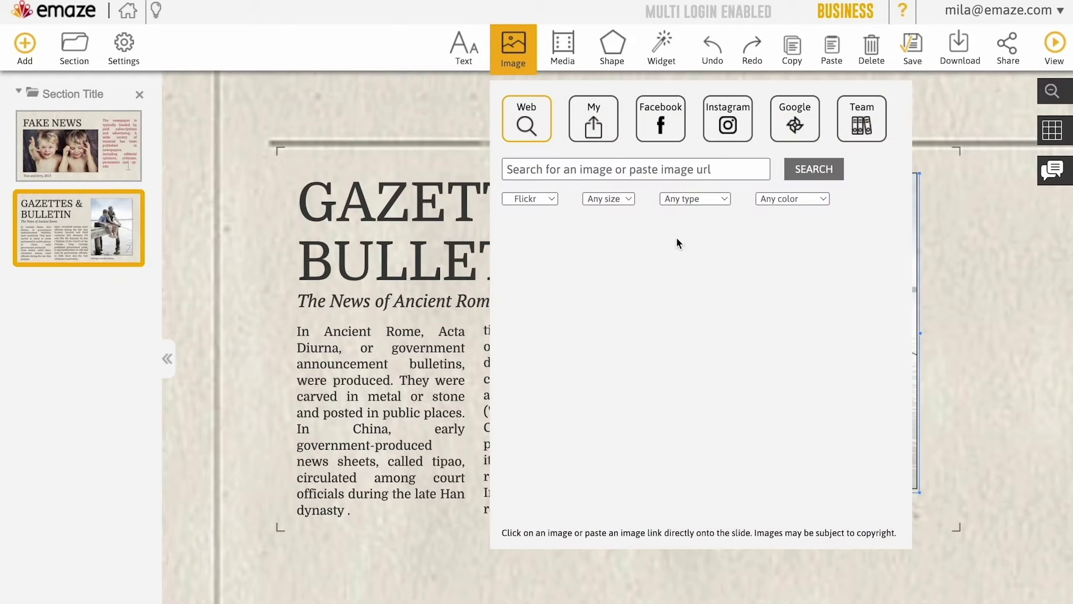
pyautogui.click(598, 129)
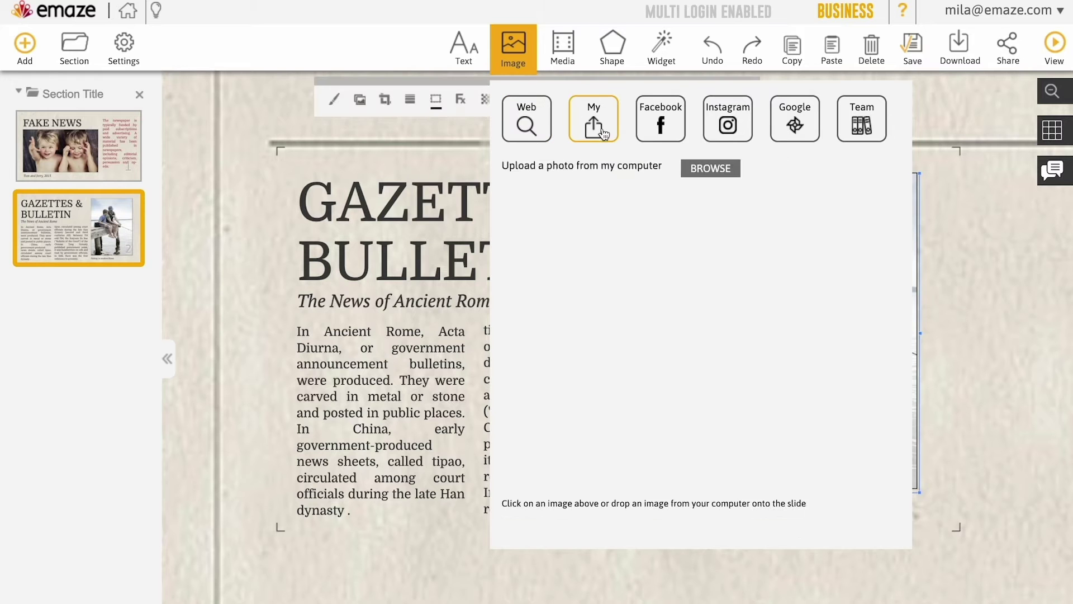
pyautogui.click(693, 168)
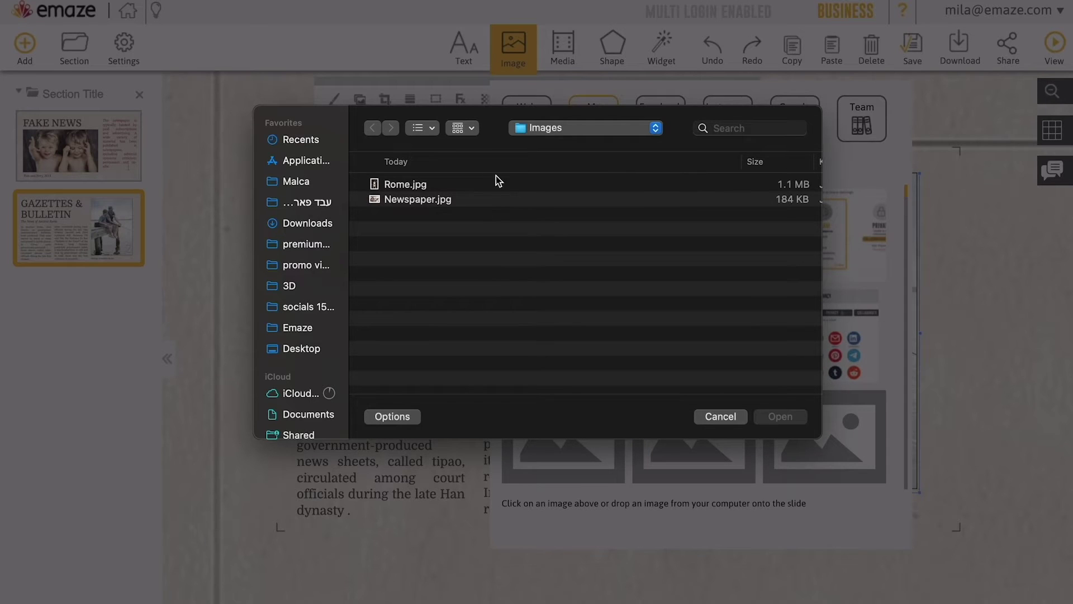
pyautogui.doubleClick(404, 184)
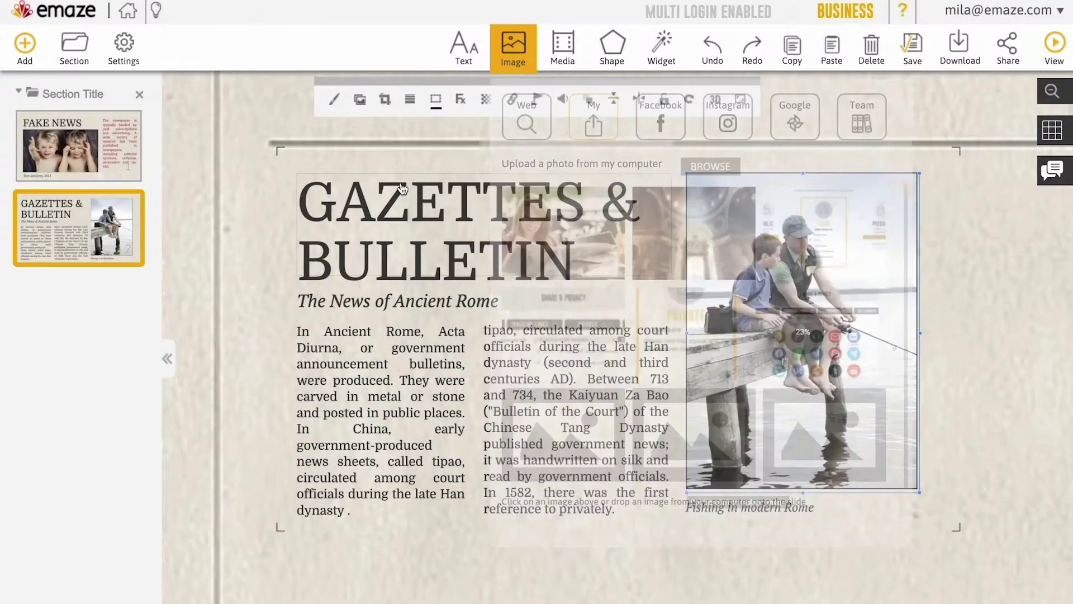
pyautogui.click(24, 49)
# Add a NEWSPAPER slide, insert Newspaper.jpg, and move the photo to the right of the text.
pyautogui.scroll(-3, 82, 280)
pyautogui.click(208, 293)
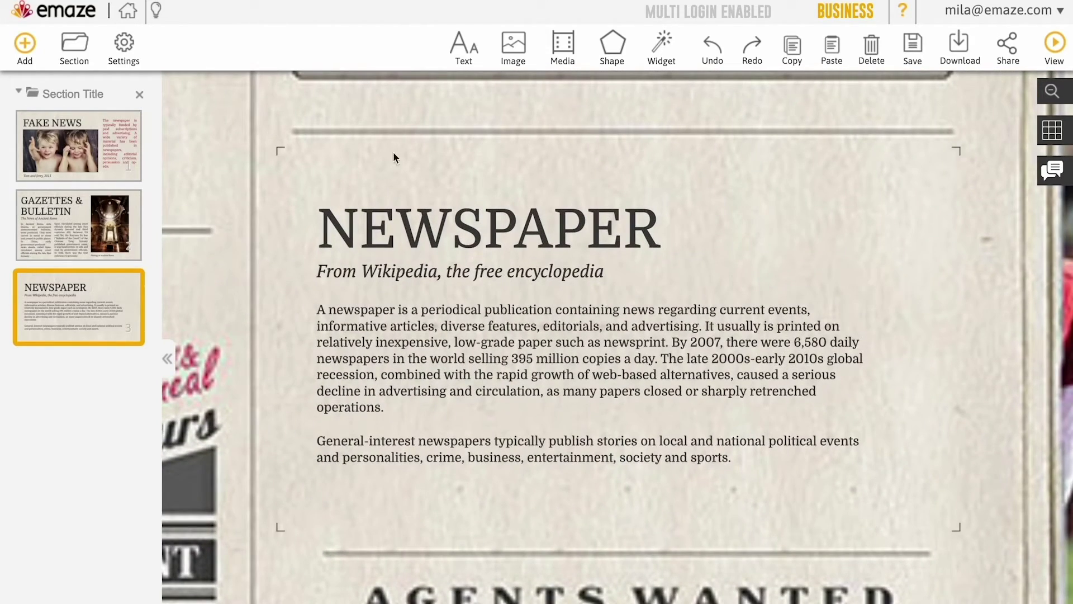
pyautogui.click(510, 45)
pyautogui.click(691, 165)
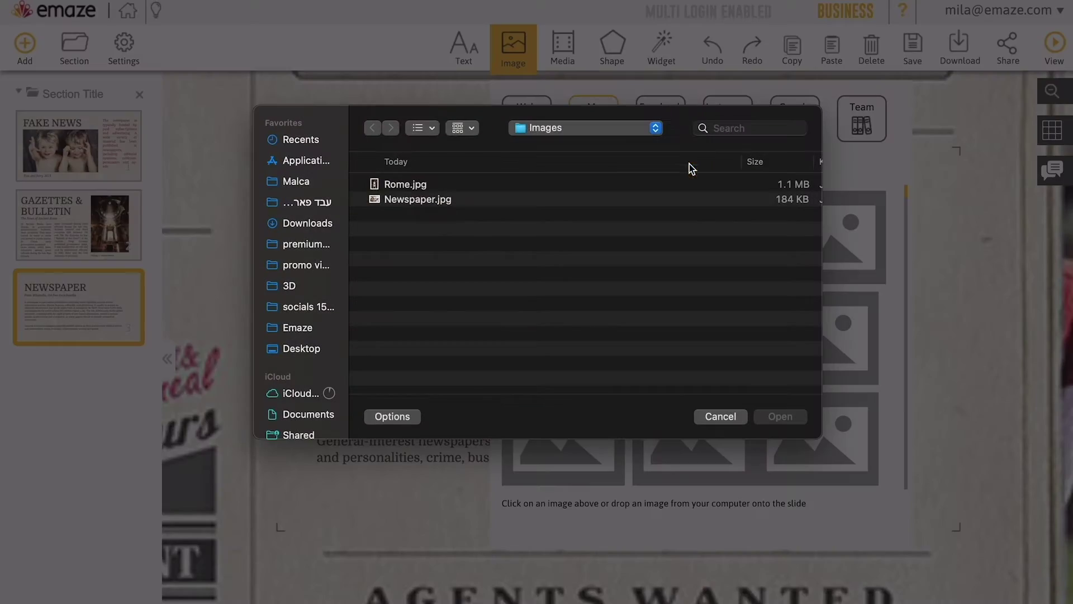
pyautogui.doubleClick(401, 200)
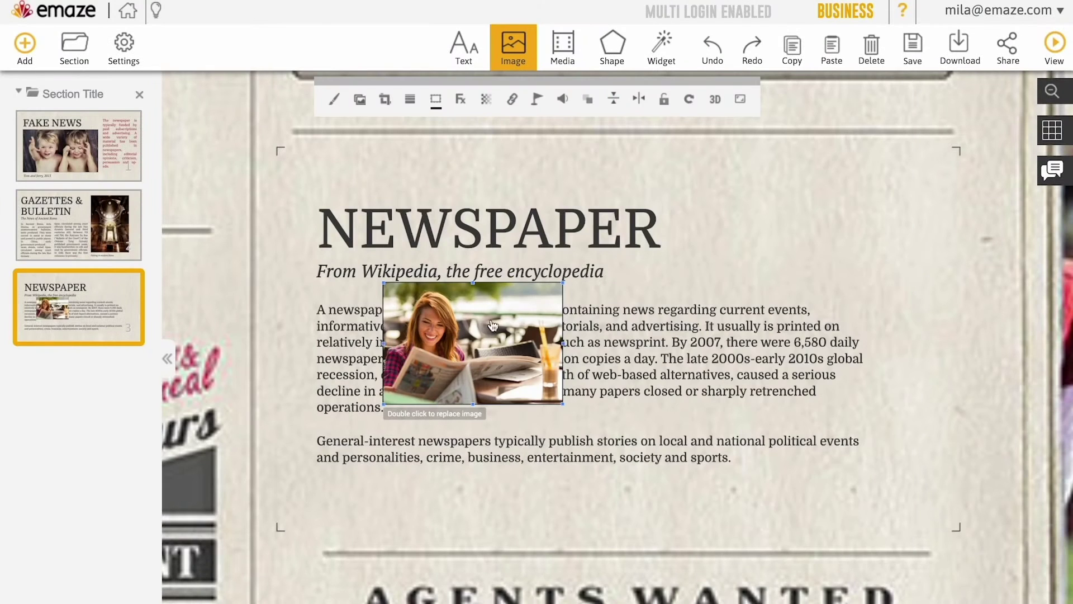
pyautogui.moveTo(468, 328); pyautogui.dragTo(849, 320)
# Narrow the first paragraph so it clears the newspaper photo, then enlarge the photo slightly.
pyautogui.click(641, 340)
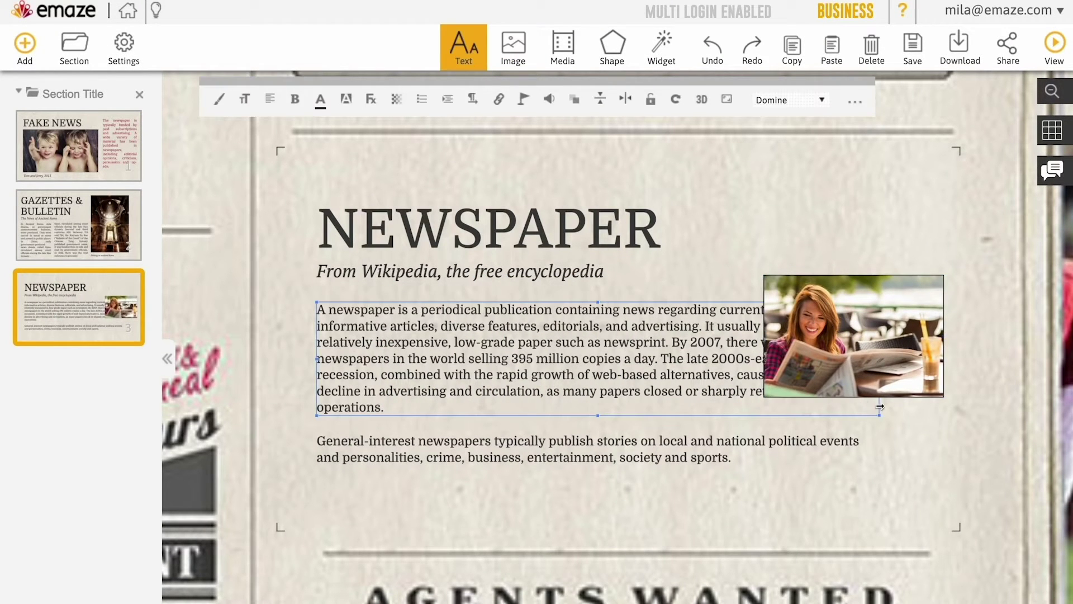
pyautogui.moveTo(880, 406); pyautogui.dragTo(748, 391)
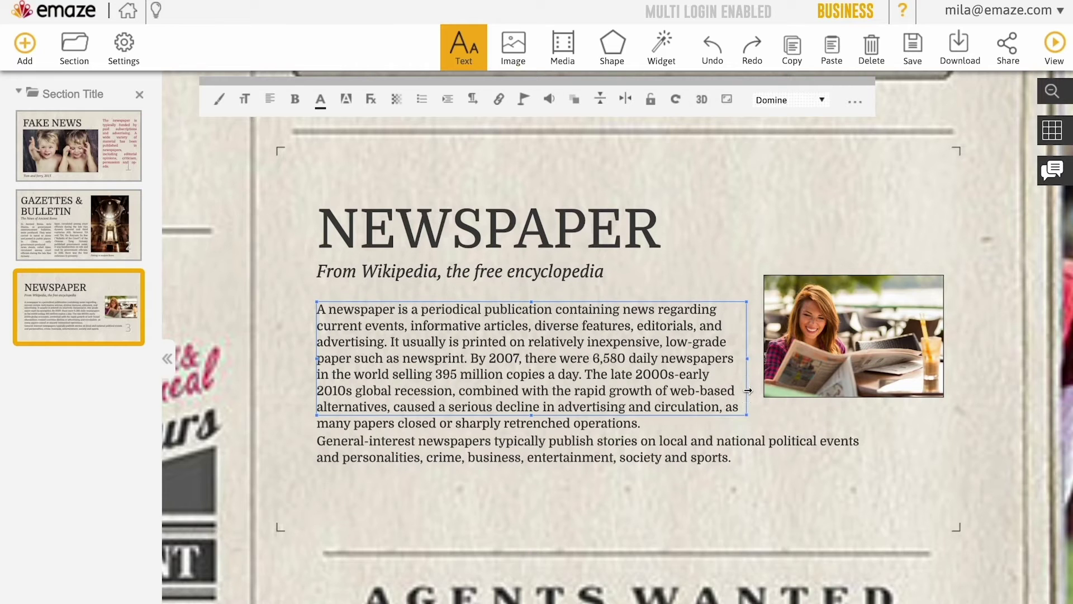
pyautogui.click(798, 369)
pyautogui.moveTo(944, 277); pyautogui.dragTo(978, 253)
pyautogui.moveTo(886, 331); pyautogui.dragTo(878, 327)
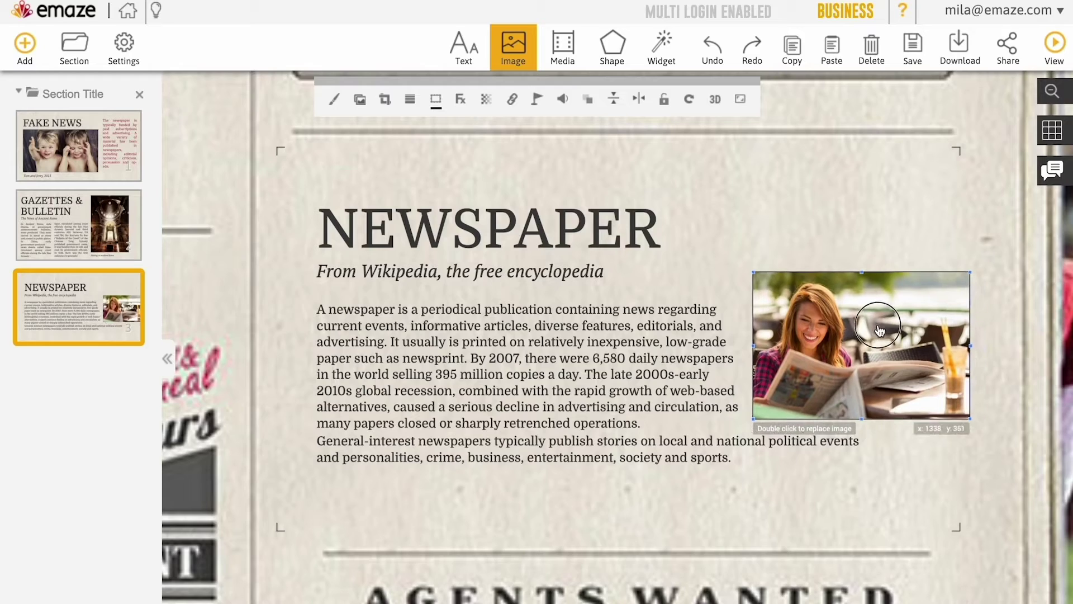
pyautogui.click(24, 46)
# Add THE MIDDLE AGES CASTLE slide and swap its castle photo for an enlarged Final Edition YouTube video.
pyautogui.click(88, 380)
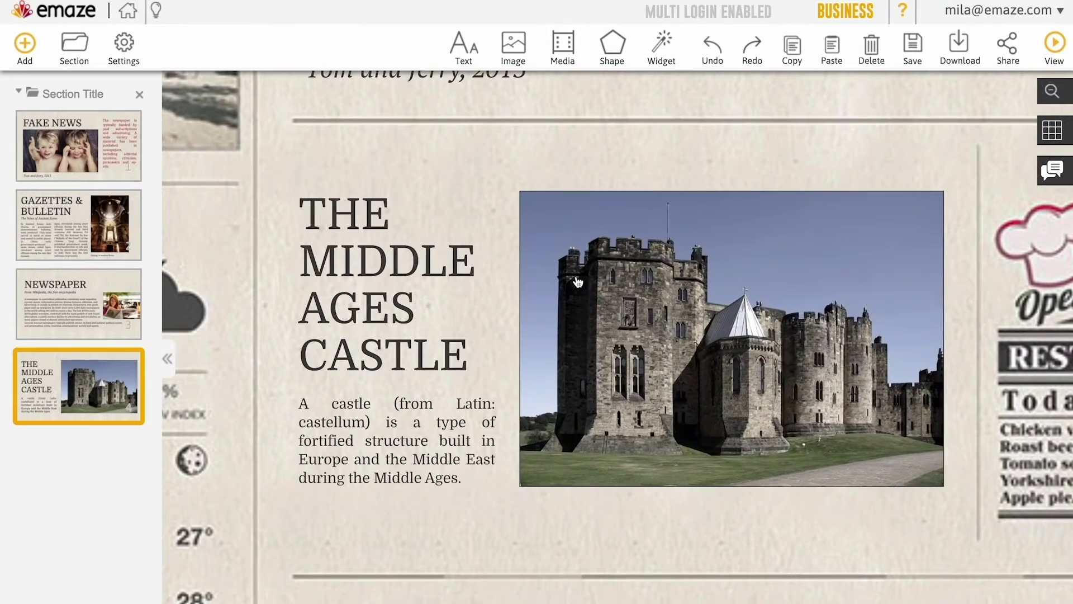
pyautogui.click(578, 280)
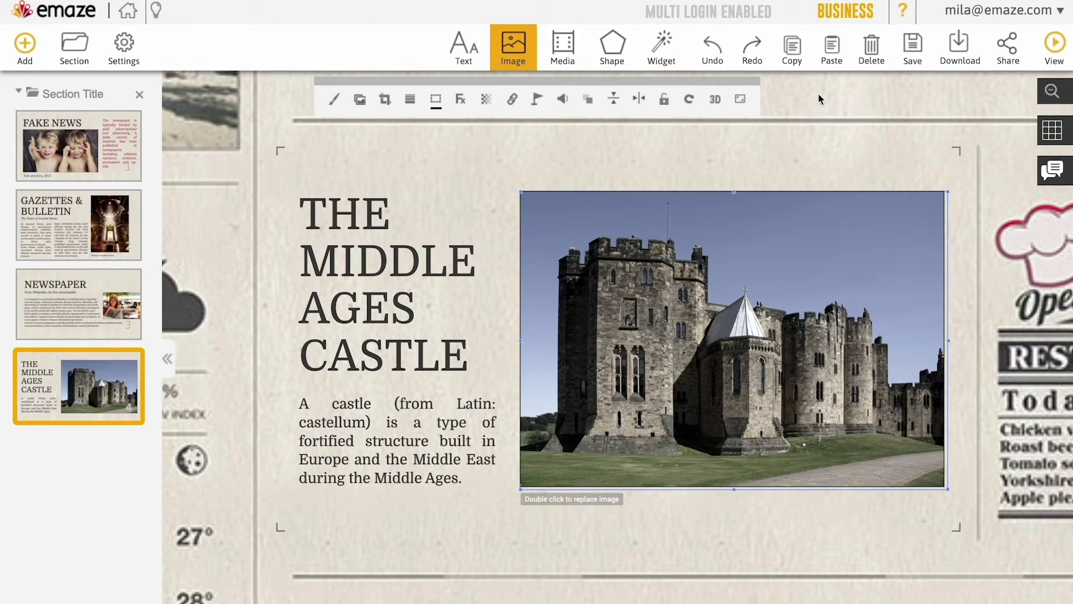
pyautogui.click(870, 54)
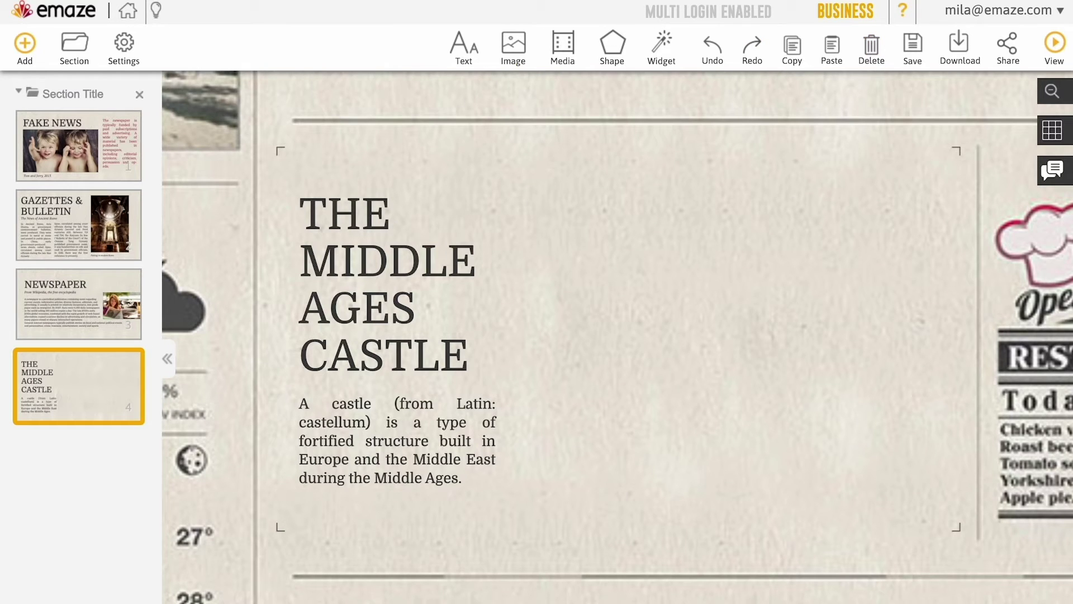
pyautogui.hotkey('ctrl', 'v')
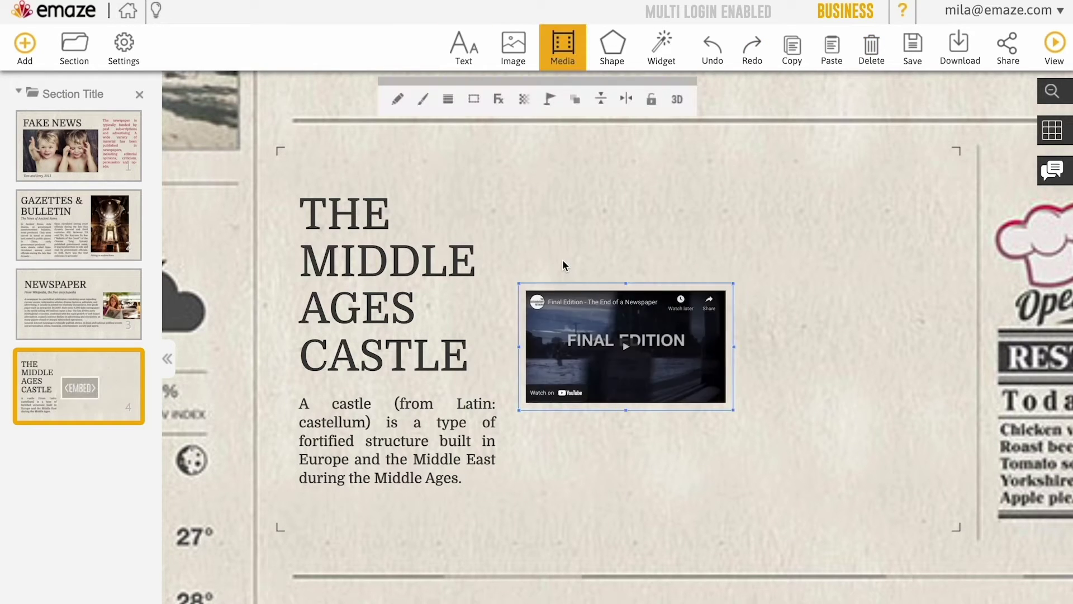
pyautogui.moveTo(733, 409); pyautogui.dragTo(886, 509)
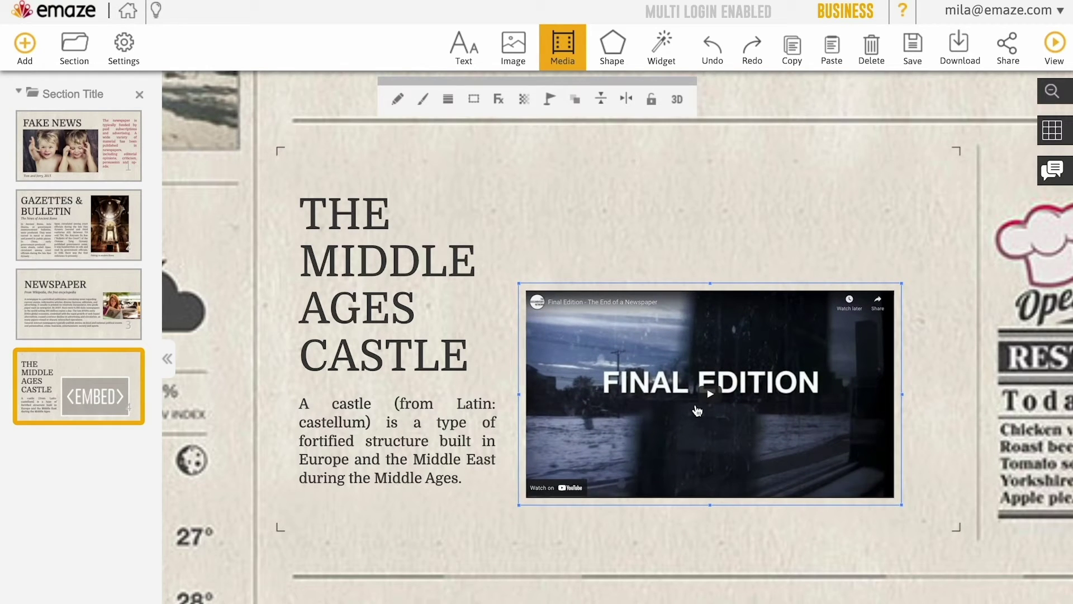
pyautogui.click(416, 435)
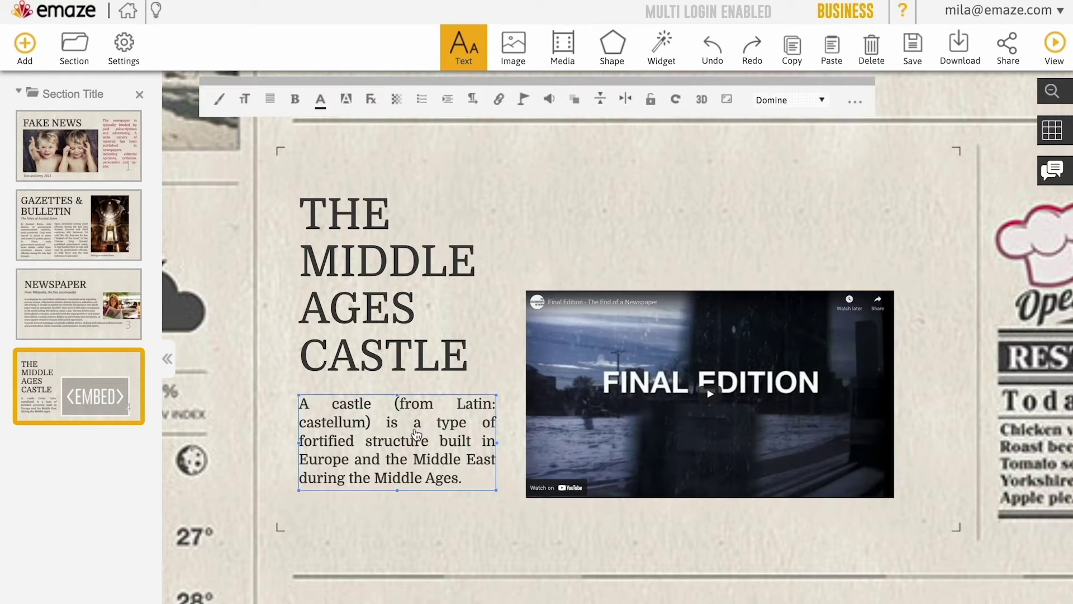
# Delete the castle description and retitle the slide THE DOCUMENTARY NETWORK.
pyautogui.click(868, 47)
pyautogui.click(373, 283)
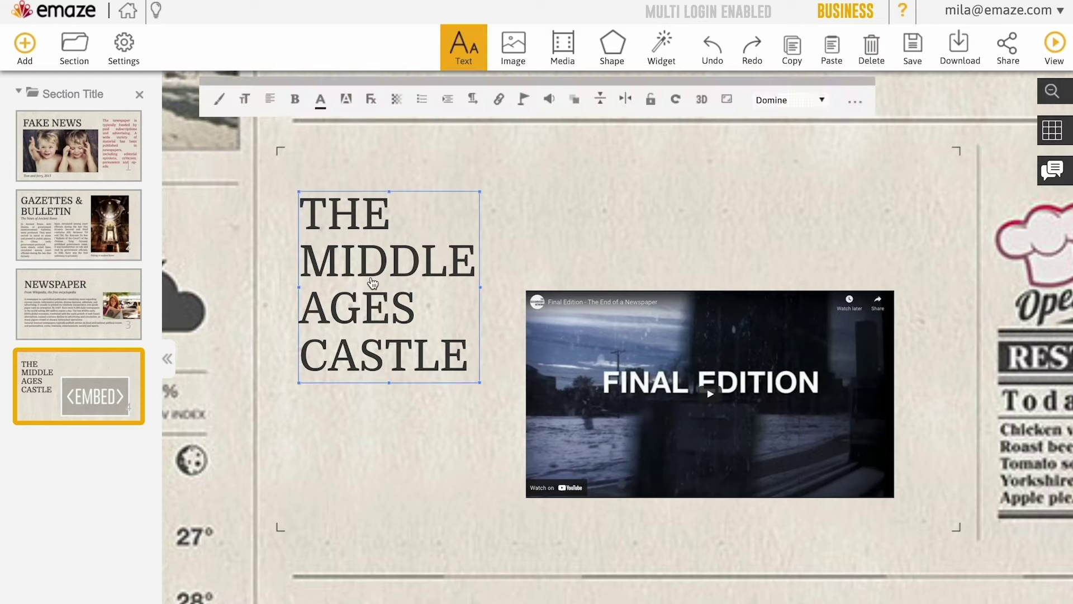
pyautogui.doubleClick(373, 280)
pyautogui.write('THE DOCUMENTARY NETWORK')
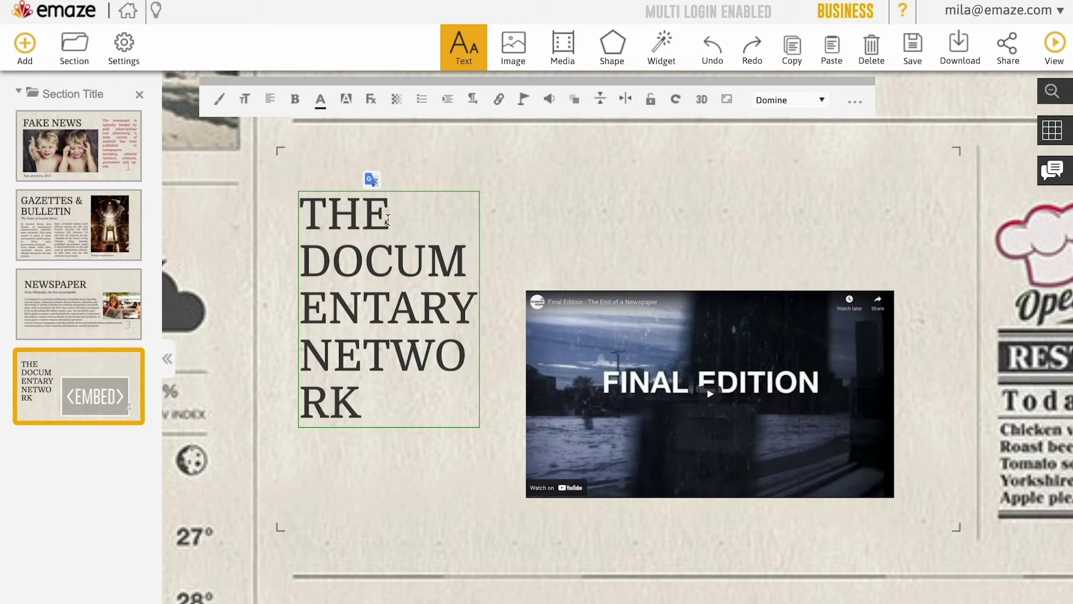
pyautogui.press('Escape')
# Widen the title box, centre its text, bring it in front of the video, and centre it on the slide.
pyautogui.click(480, 309)
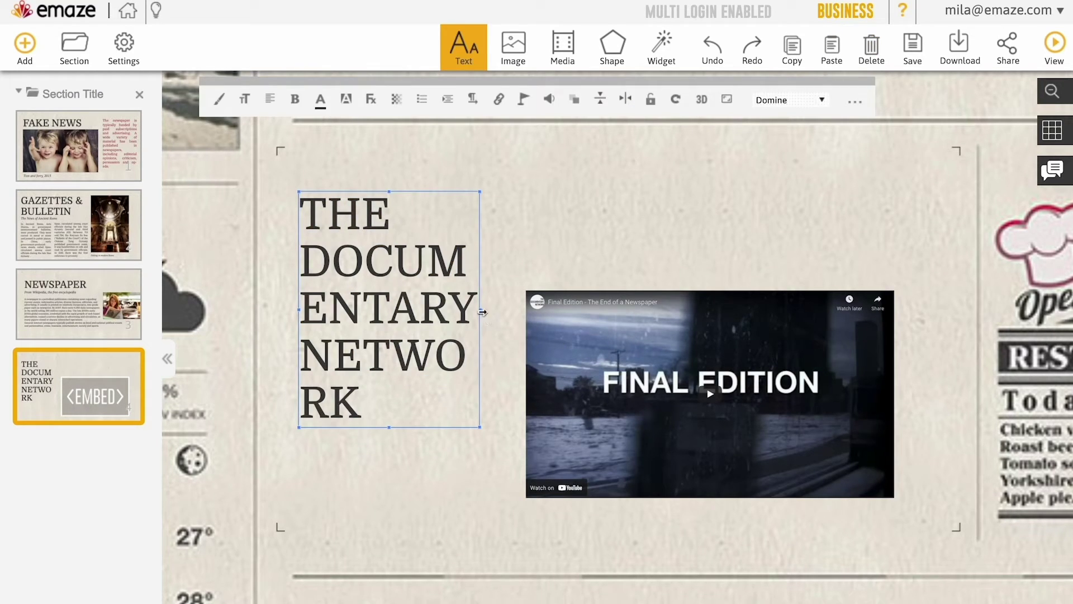
pyautogui.moveTo(479, 309); pyautogui.dragTo(686, 309)
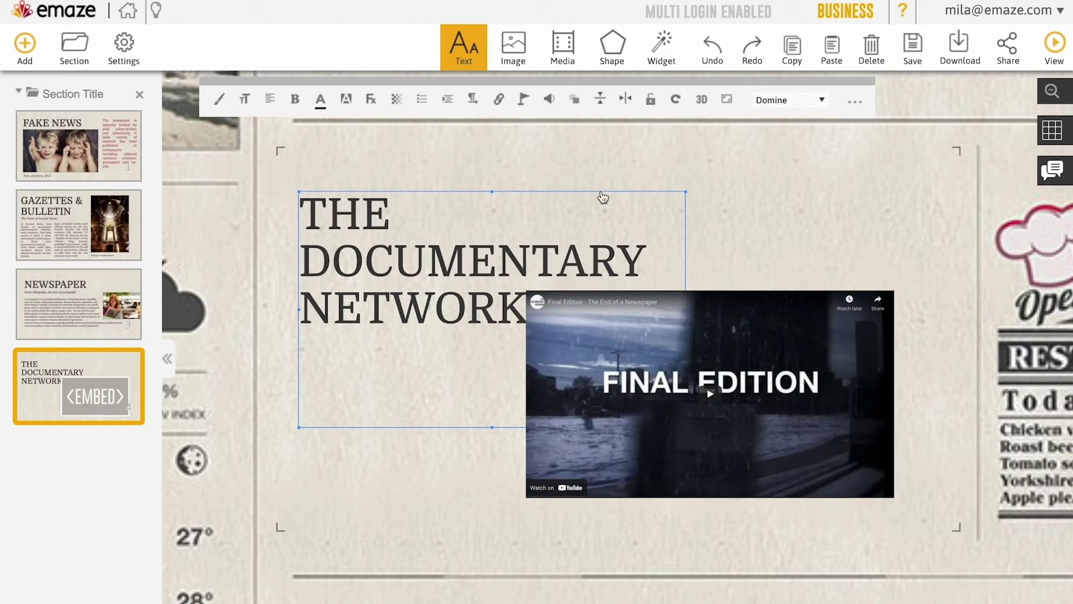
pyautogui.click(271, 101)
pyautogui.click(274, 151)
pyautogui.click(578, 103)
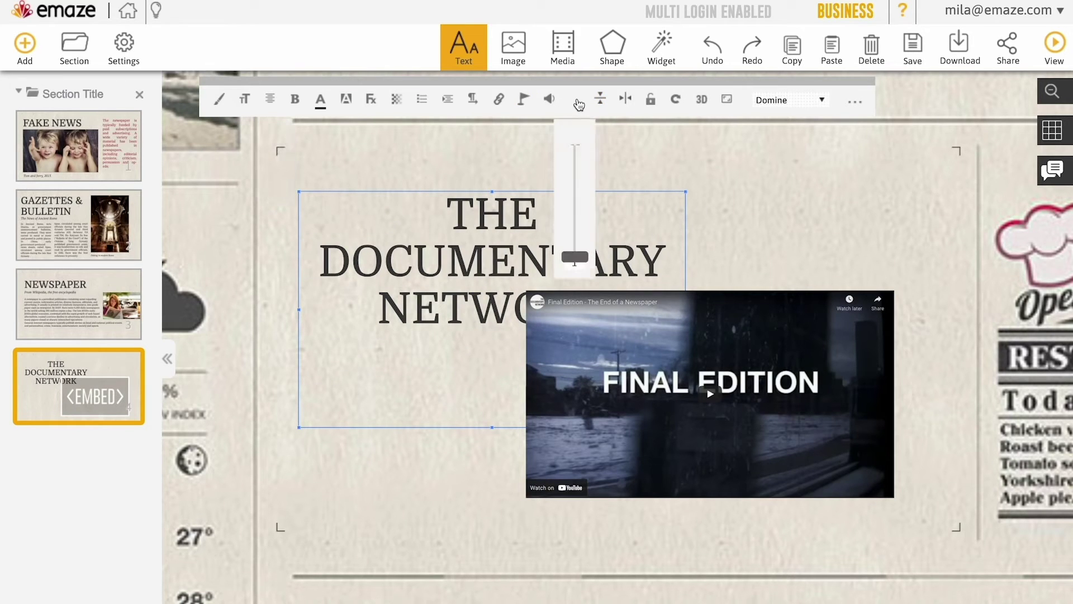
pyautogui.moveTo(575, 257); pyautogui.dragTo(575, 148)
pyautogui.click(625, 99)
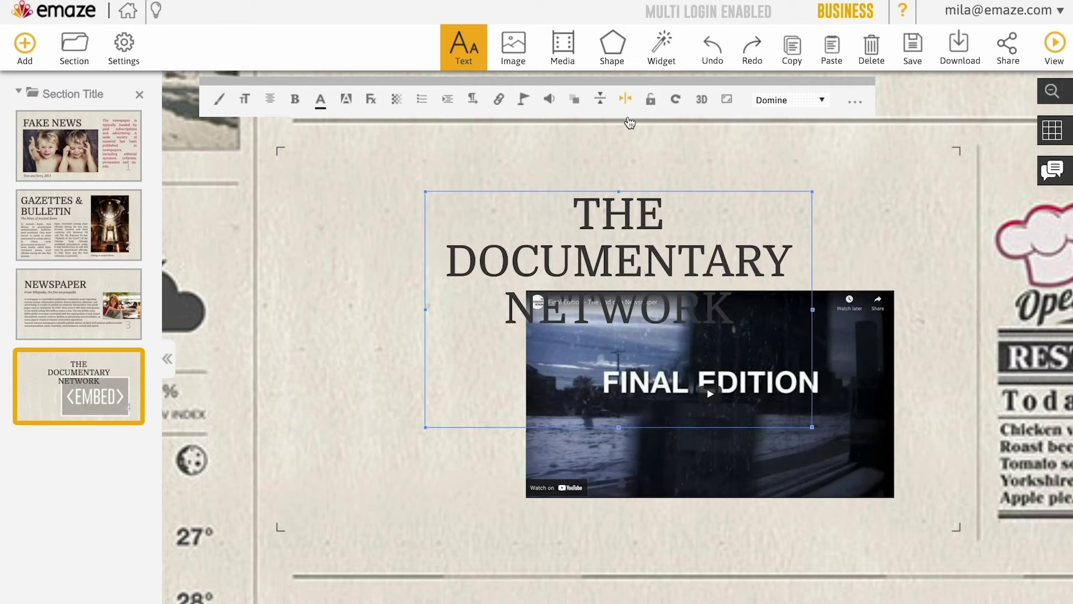
# Move the title up above the video and centre the video horizontally.
pyautogui.click(617, 254)
pyautogui.moveTo(618, 254); pyautogui.dragTo(617, 209)
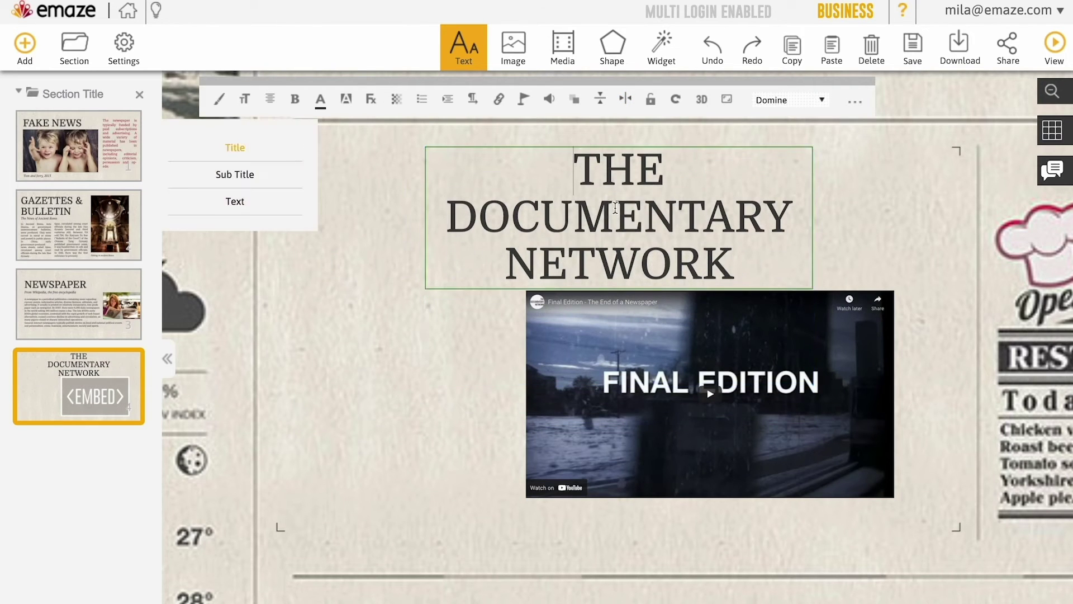
pyautogui.click(796, 362)
pyautogui.click(625, 99)
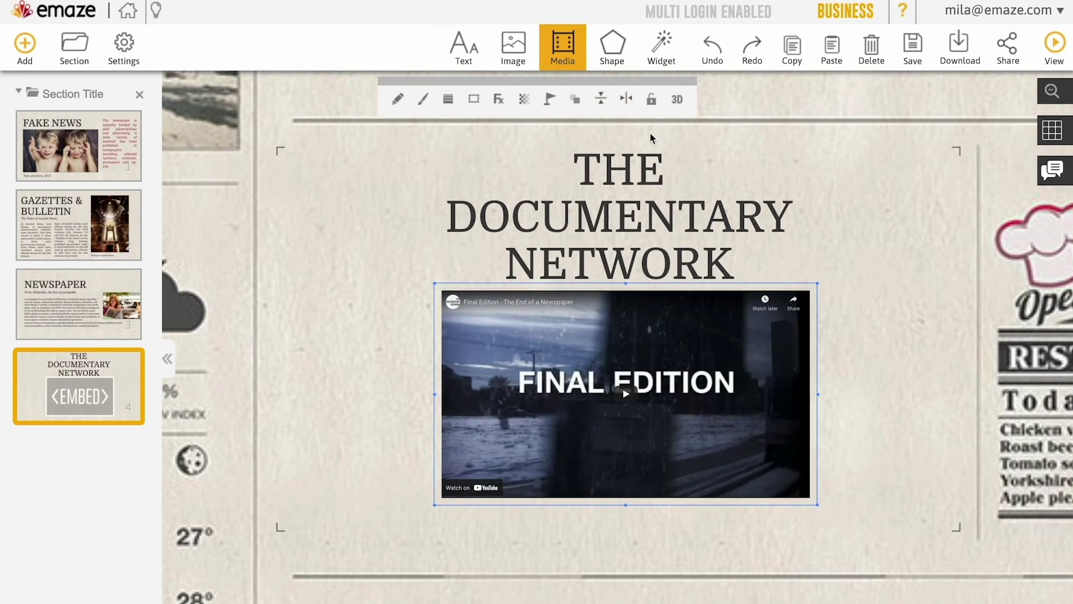
# Scroll the shapes gallery down to the accessory icons and add the round glasses shape.
pyautogui.click(862, 240)
pyautogui.click(614, 51)
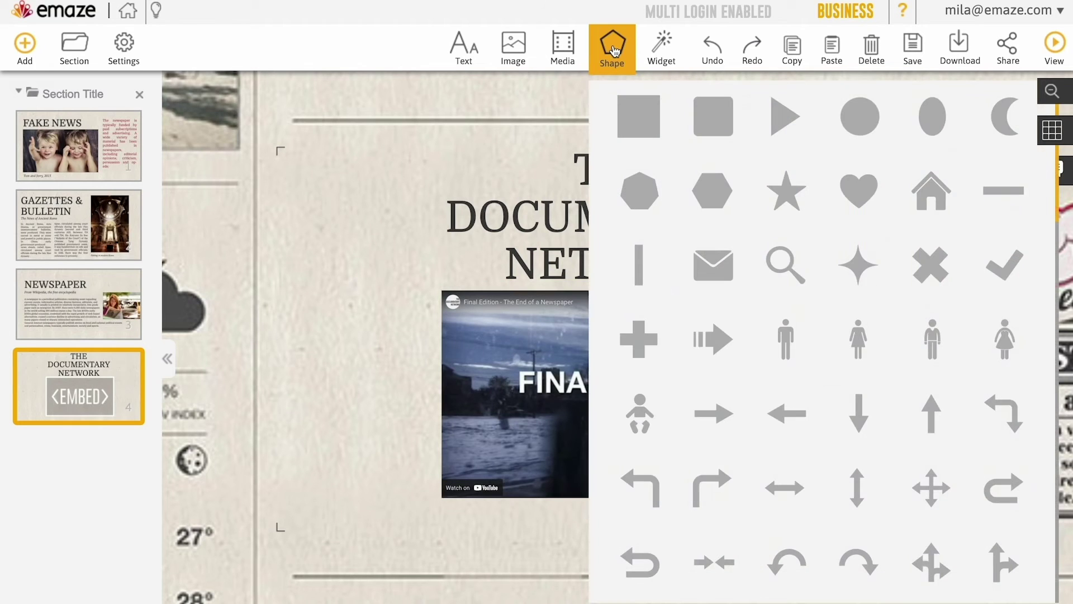
pyautogui.scroll(-15, 669, 332)
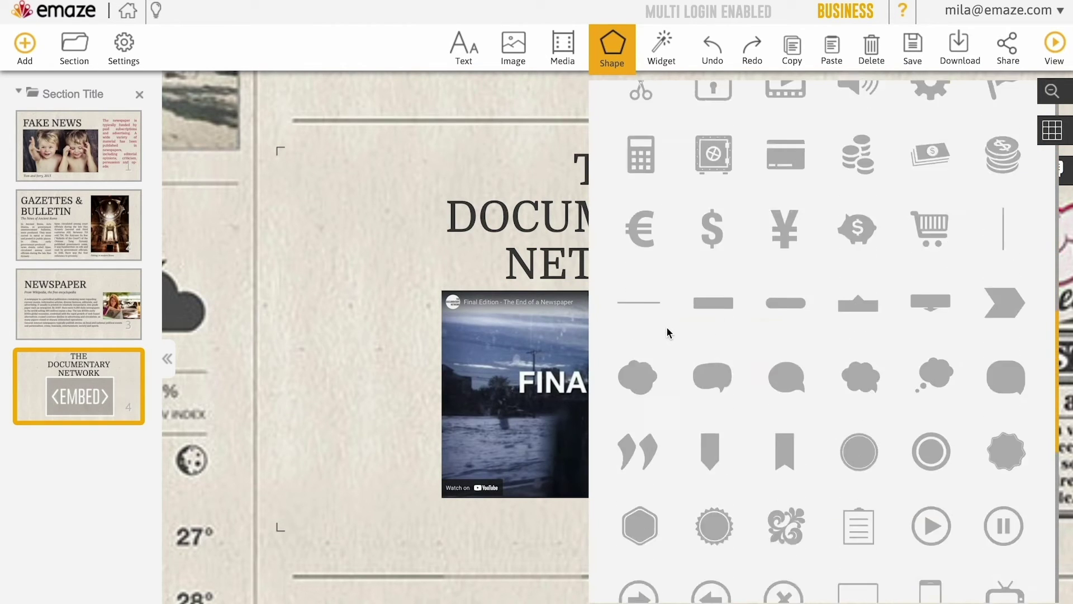
pyautogui.scroll(-5, 669, 332)
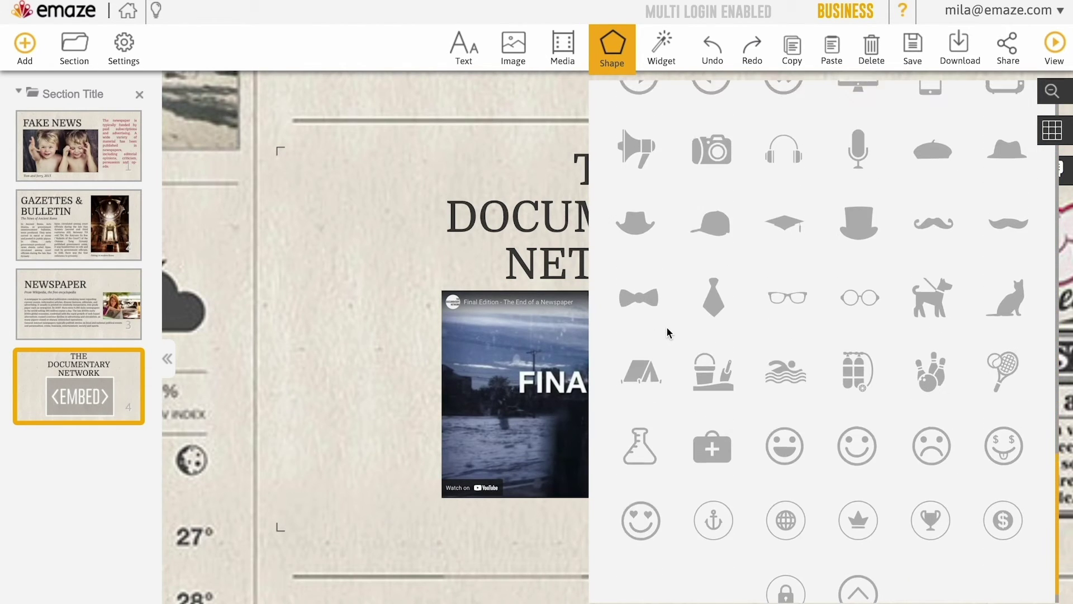
pyautogui.click(855, 299)
# Move the glasses above the title, shrink them, and make their outline red.
pyautogui.moveTo(618, 335); pyautogui.dragTo(613, 121)
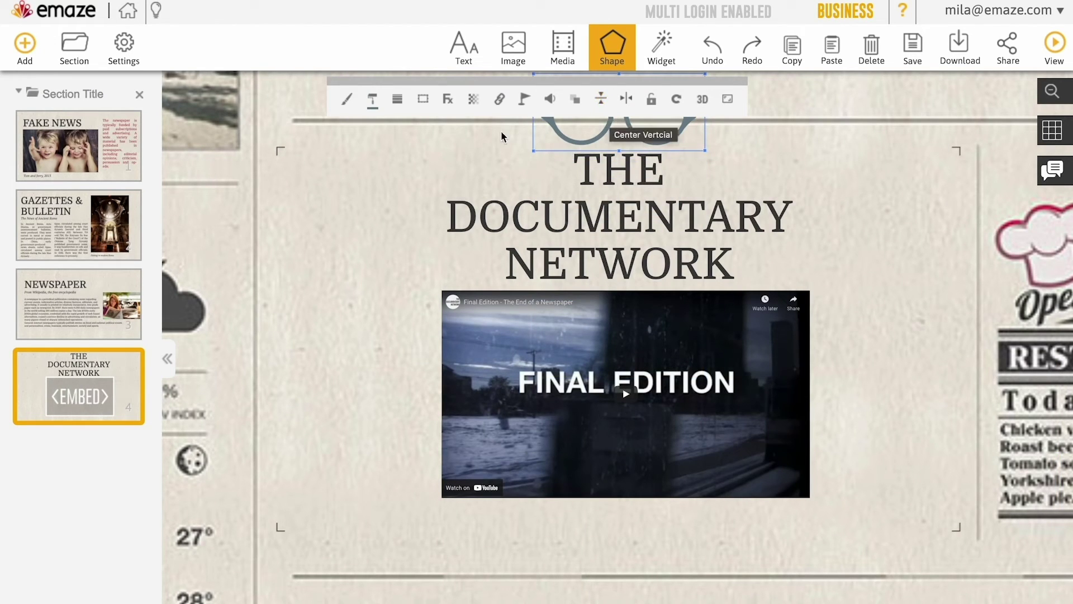
pyautogui.moveTo(531, 141); pyautogui.dragTo(552, 133)
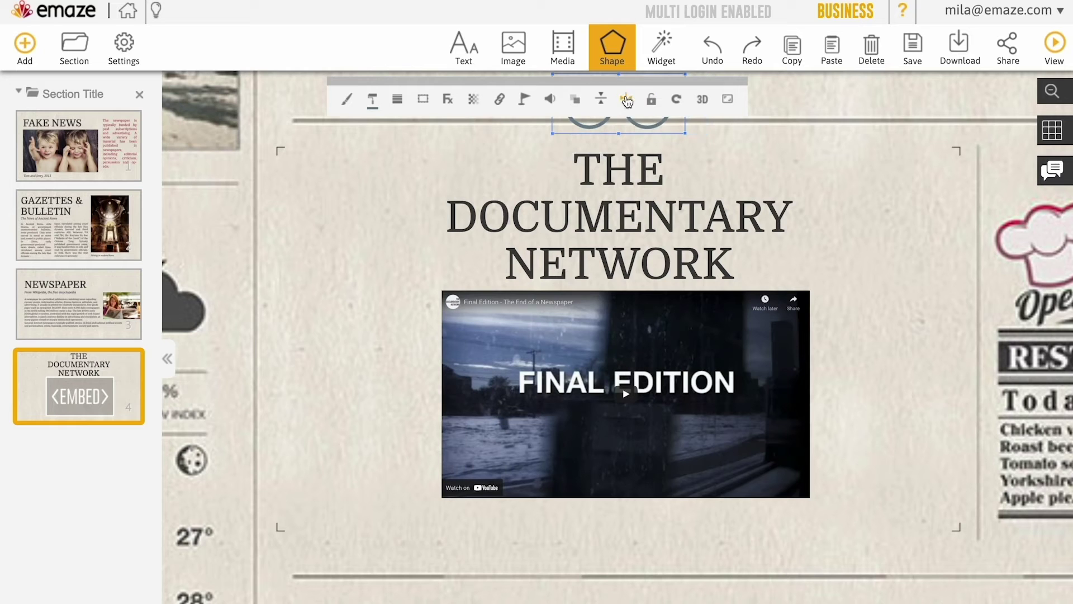
pyautogui.click(373, 99)
pyautogui.click(347, 99)
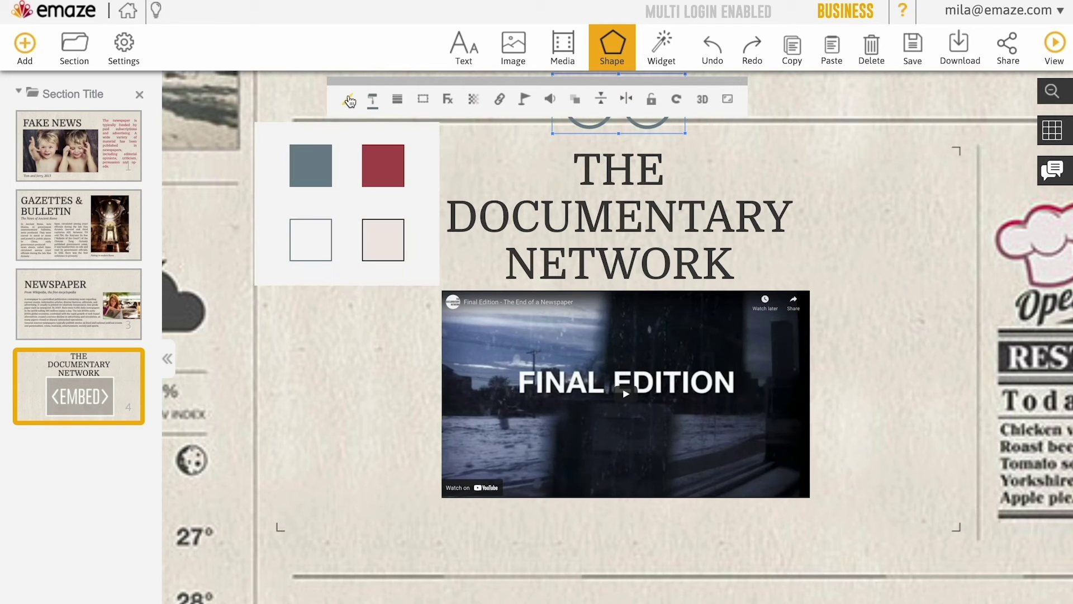
pyautogui.click(380, 165)
pyautogui.click(360, 363)
# Copy the red glasses shape and switch to the NEWSPAPER slide.
pyautogui.click(609, 124)
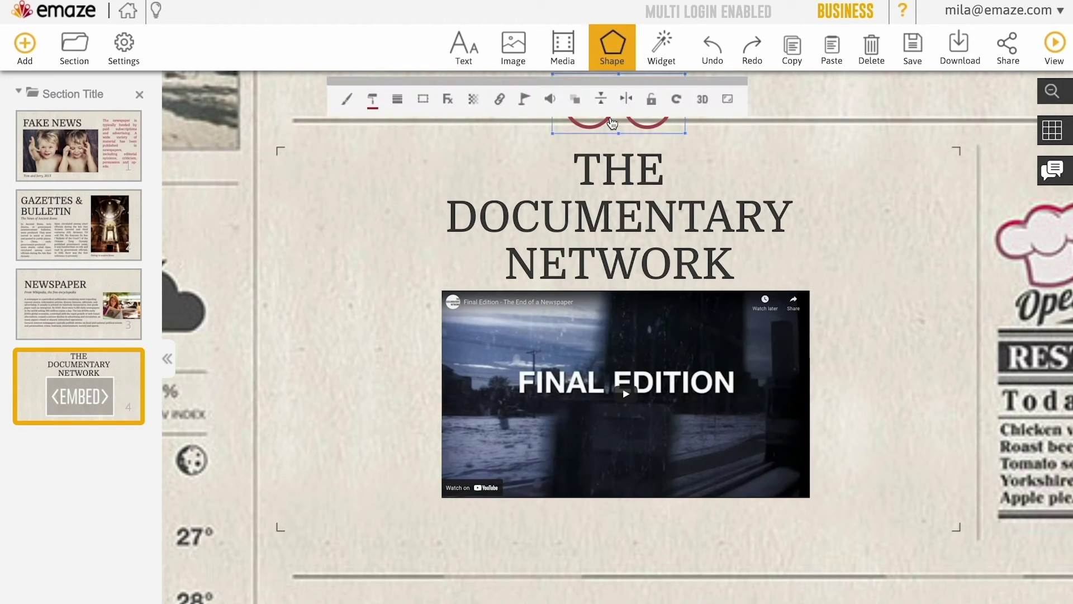
pyautogui.click(795, 50)
pyautogui.click(46, 287)
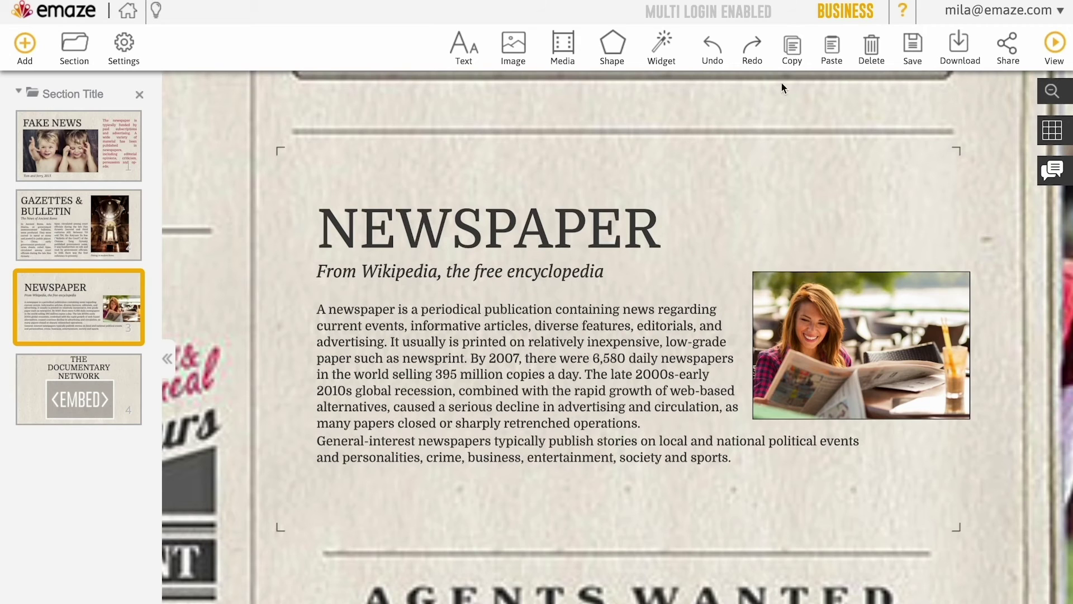
# Paste a copy of the red glasses onto slide 3, placed and resized smaller above the NEWSPAPER heading.
pyautogui.click(827, 50)
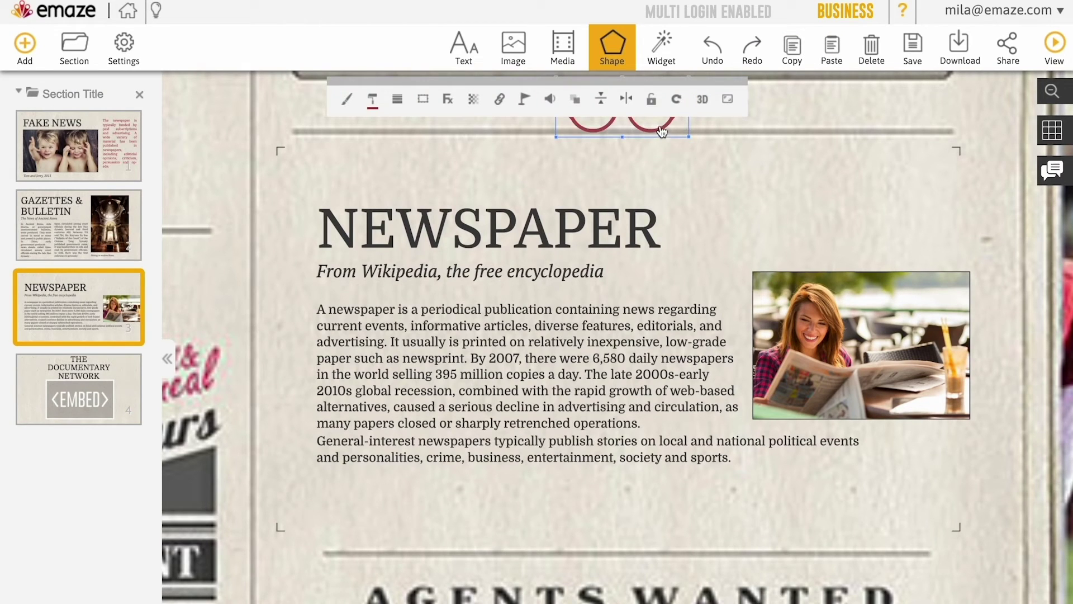
pyautogui.moveTo(662, 135); pyautogui.dragTo(377, 177)
pyautogui.click(376, 159)
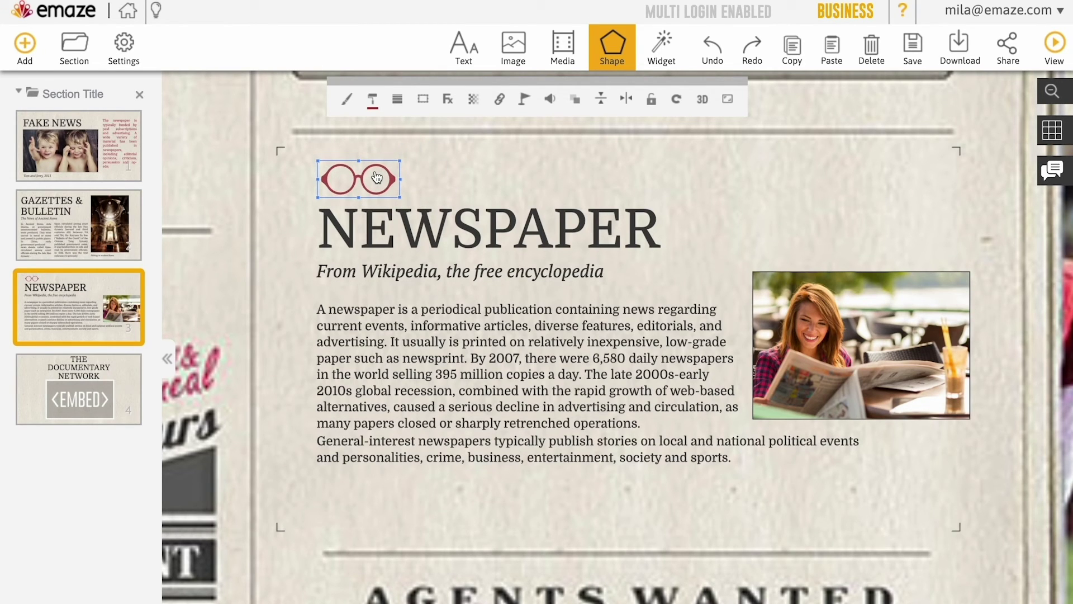
pyautogui.click(562, 167)
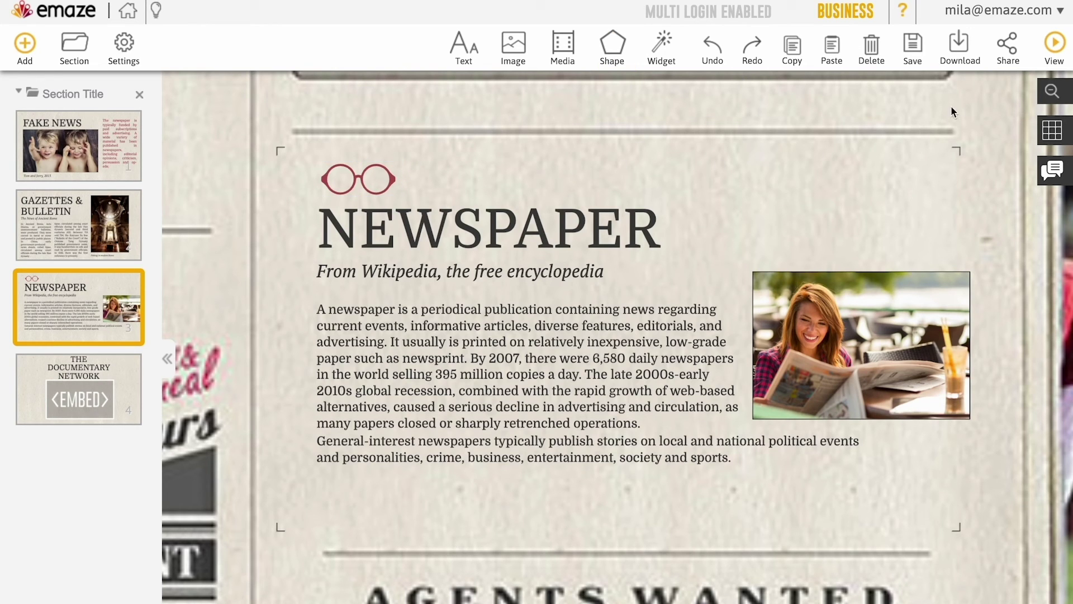
# Preview the presentation in the viewer, advancing through its slides.
pyautogui.click(1055, 45)
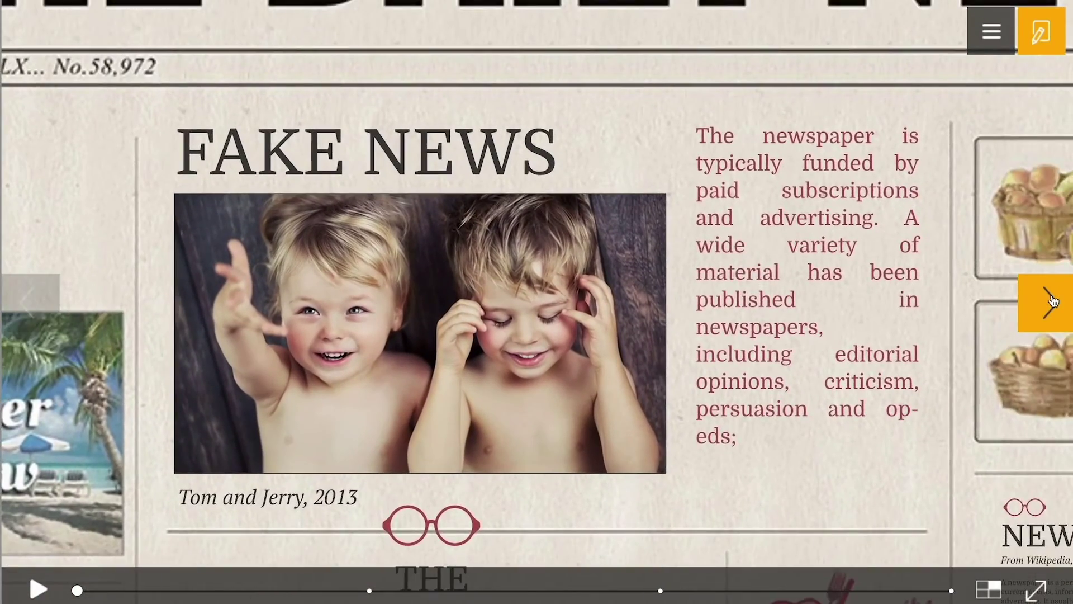
pyautogui.click(1051, 302)
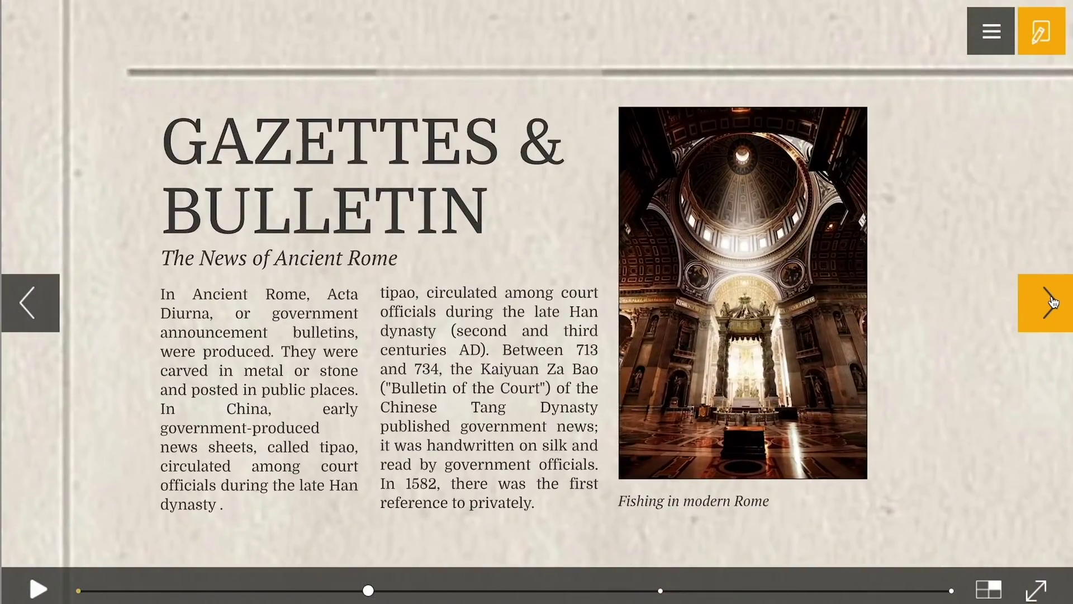
pyautogui.click(1050, 303)
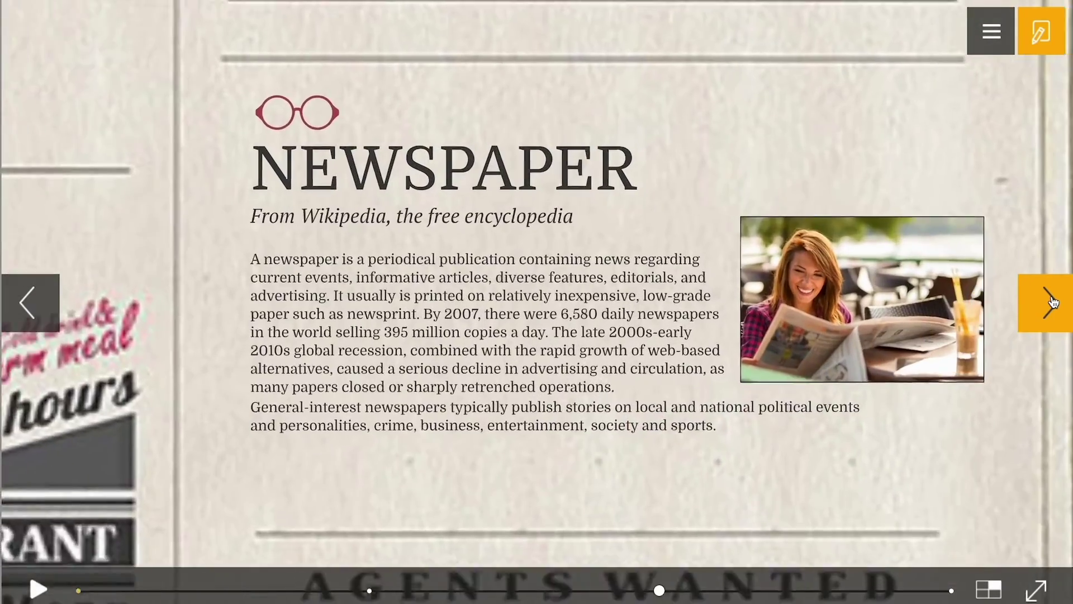
pyautogui.click(1051, 303)
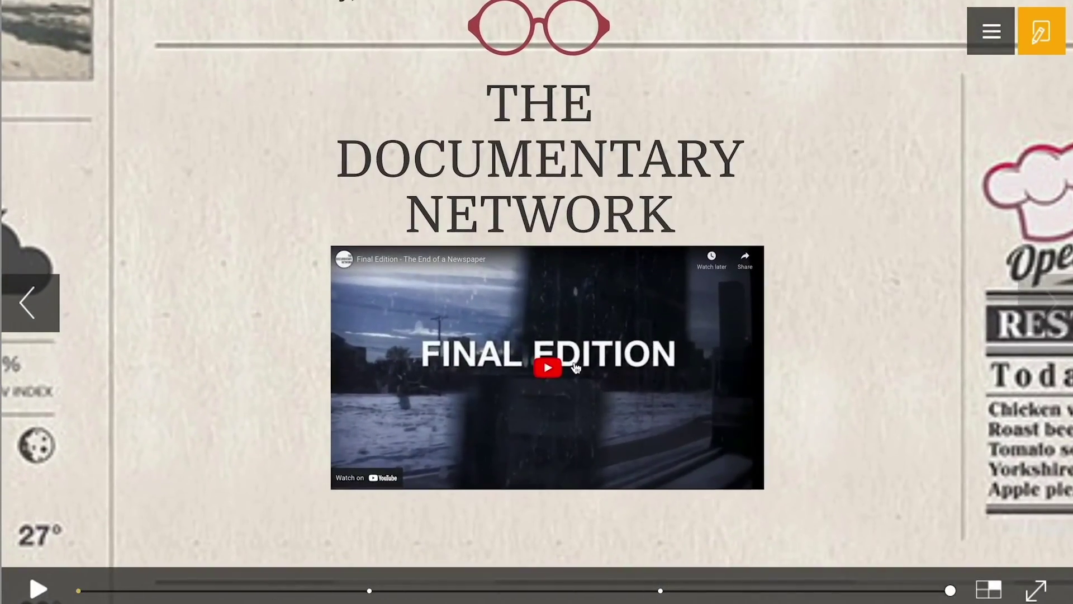
# Play and pause the embedded Final Edition video, then return to the editor.
pyautogui.click(548, 368)
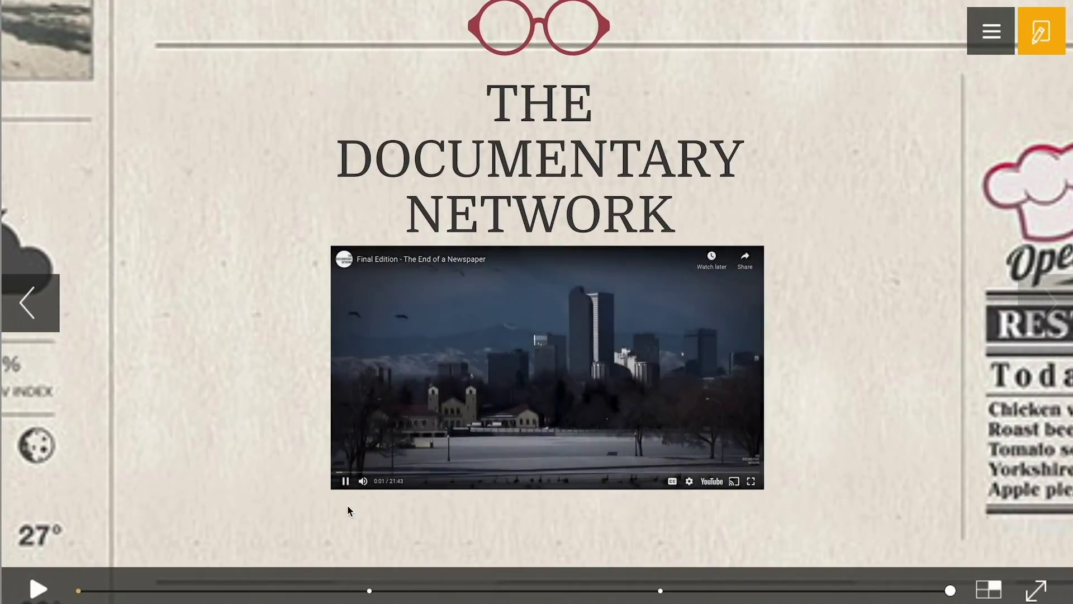
pyautogui.click(346, 482)
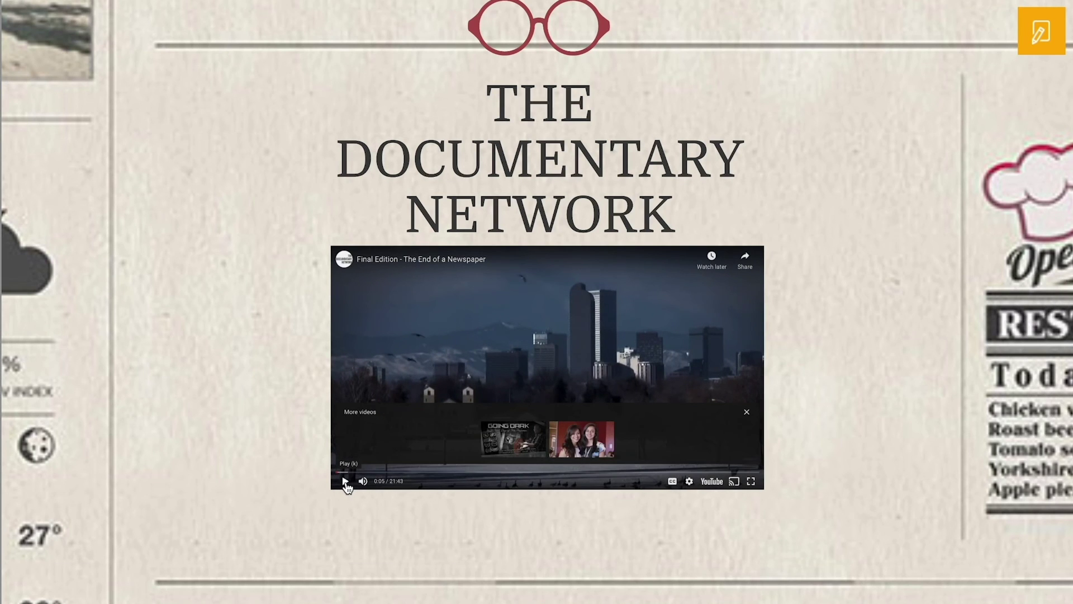
pyautogui.click(1045, 30)
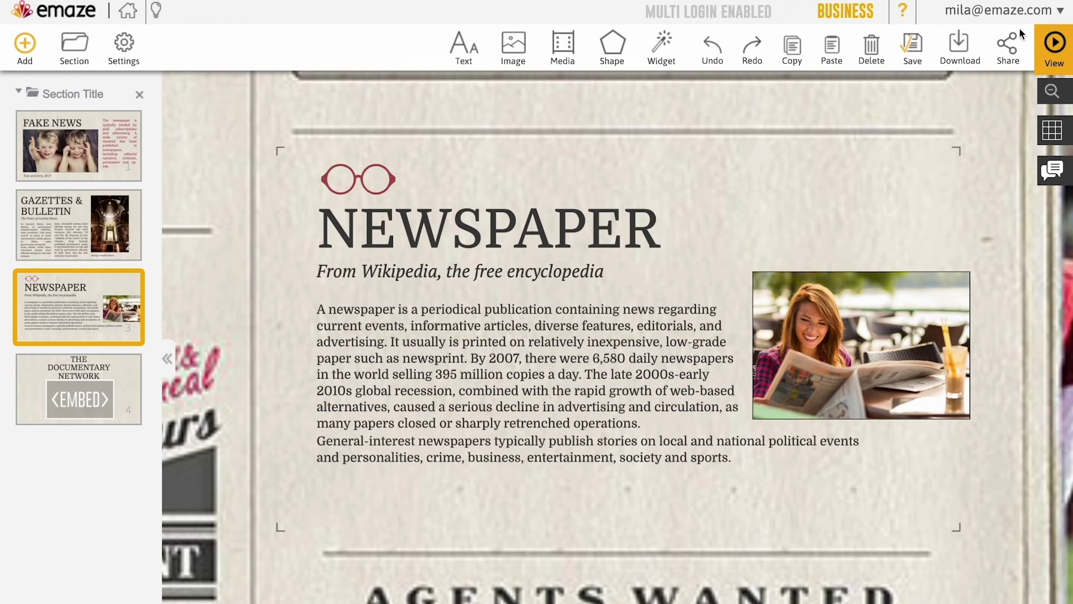